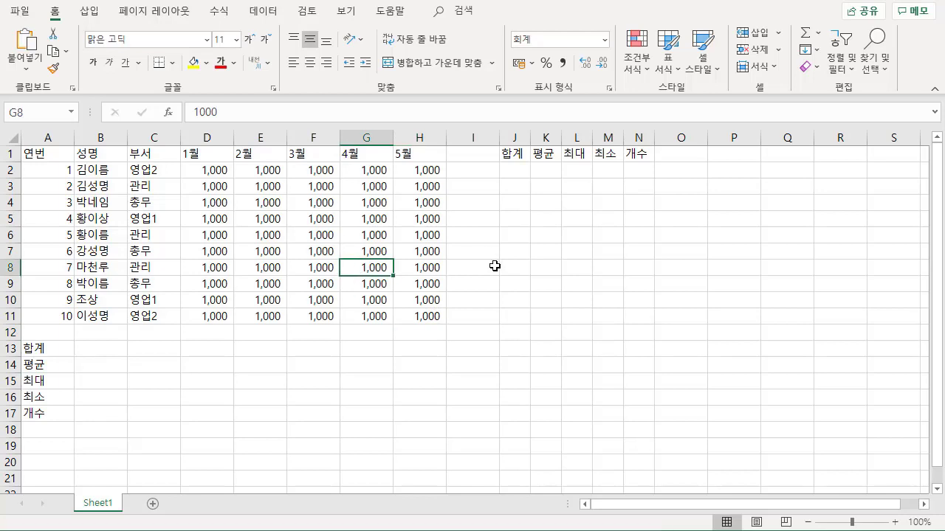
{"action": "left_click", "coordinate": [496, 239]}
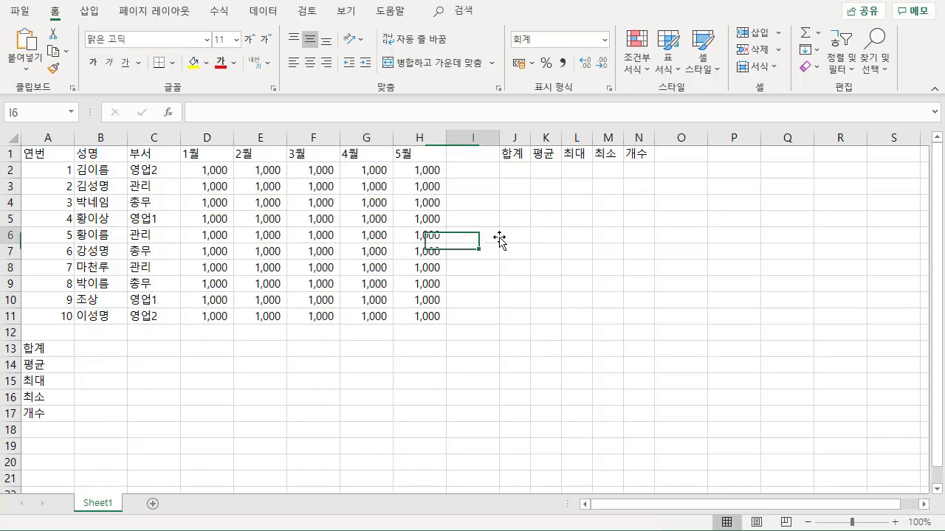
{"action": "left_click", "coordinate": [153, 186]}
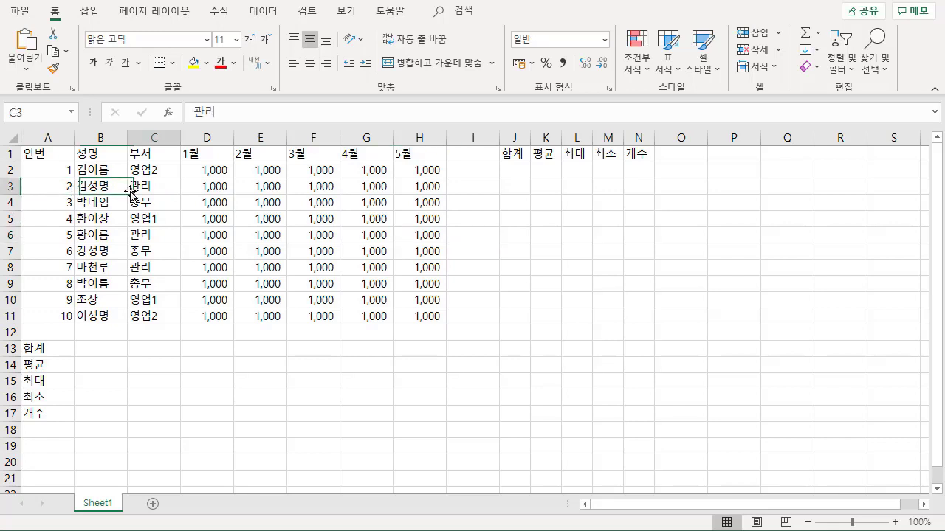
{"action": "left_click", "coordinate": [373, 218]}
{"action": "left_click", "coordinate": [511, 154]}
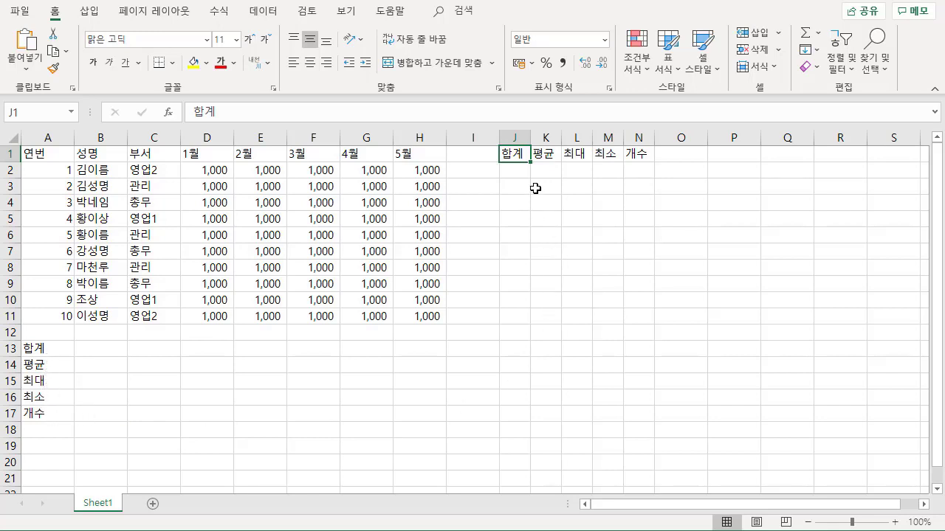
Insert a SUM formula in cell J2 under 합계 that adds up the monthly values in D2:H2
{"action": "left_click", "coordinate": [517, 172]}
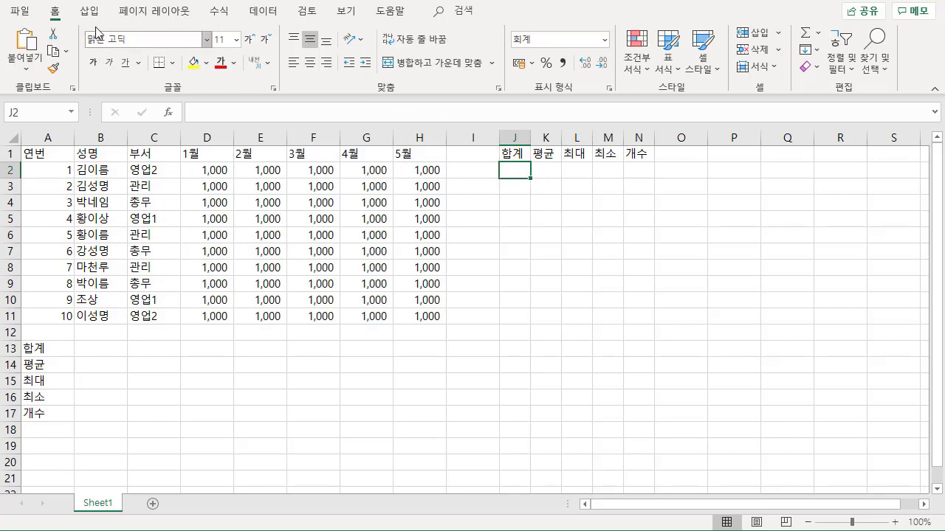
{"action": "left_click", "coordinate": [819, 34]}
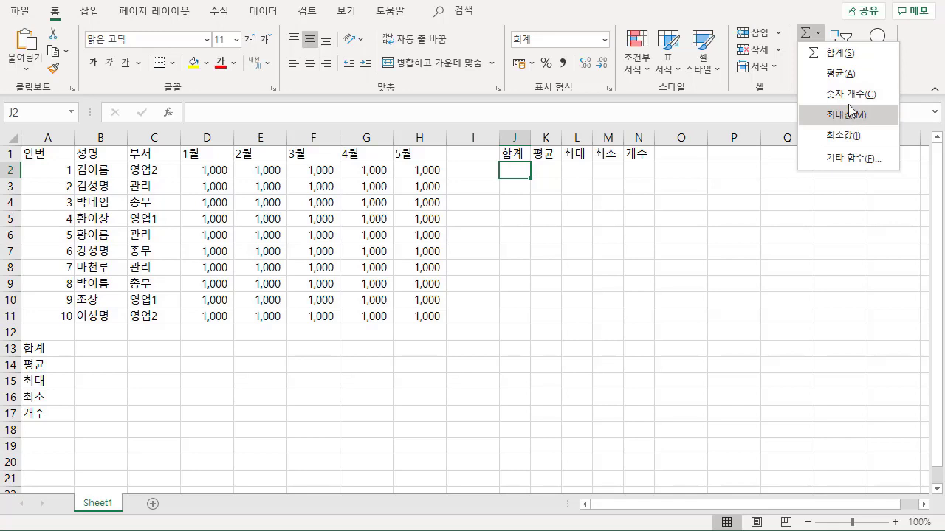
{"action": "left_click", "coordinate": [849, 56]}
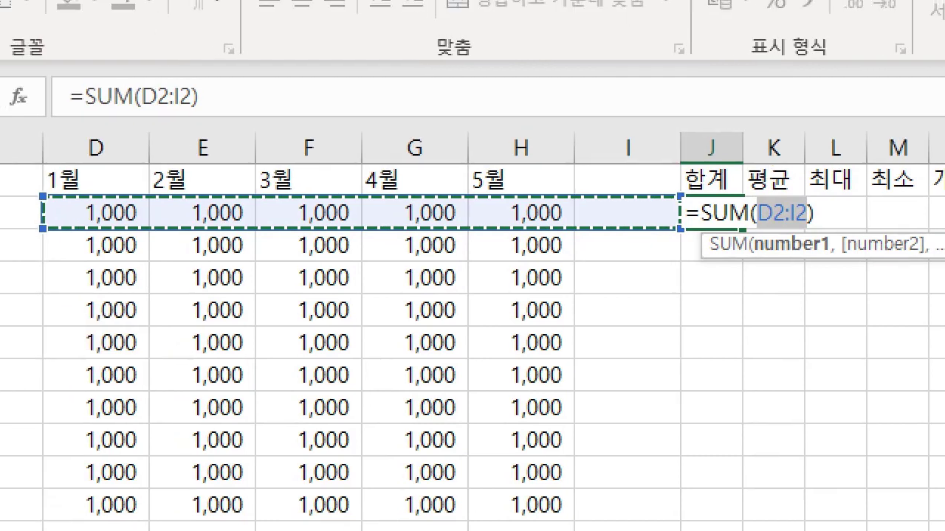
{"action": "mouse_move", "coordinate": [188, 118]}
{"action": "left_mouse_down"}
{"action": "mouse_move", "coordinate": [140, 119]}
{"action": "mouse_move", "coordinate": [159, 63]}
{"action": "mouse_move", "coordinate": [194, 110]}
{"action": "left_mouse_up"}
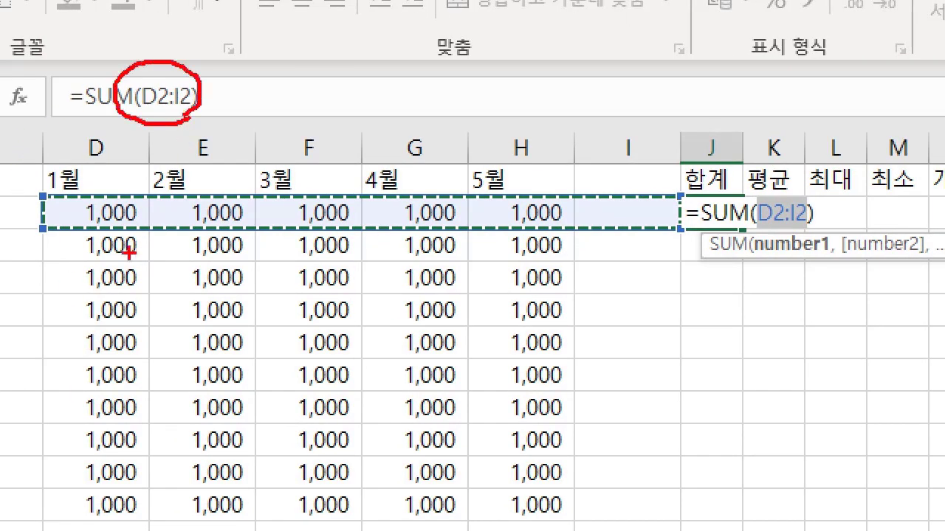
{"action": "mouse_move", "coordinate": [52, 193]}
{"action": "left_mouse_down"}
{"action": "mouse_move", "coordinate": [53, 228]}
{"action": "mouse_move", "coordinate": [614, 233]}
{"action": "left_mouse_up"}
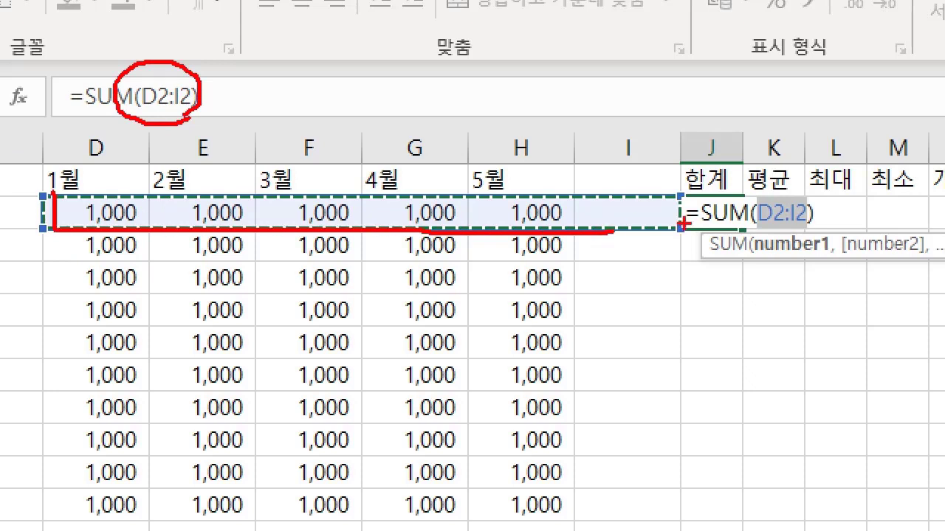
{"action": "mouse_move", "coordinate": [685, 222]}
{"action": "left_mouse_down"}
{"action": "mouse_move", "coordinate": [738, 222]}
{"action": "mouse_move", "coordinate": [731, 240]}
{"action": "mouse_move", "coordinate": [682, 221]}
{"action": "left_mouse_up"}
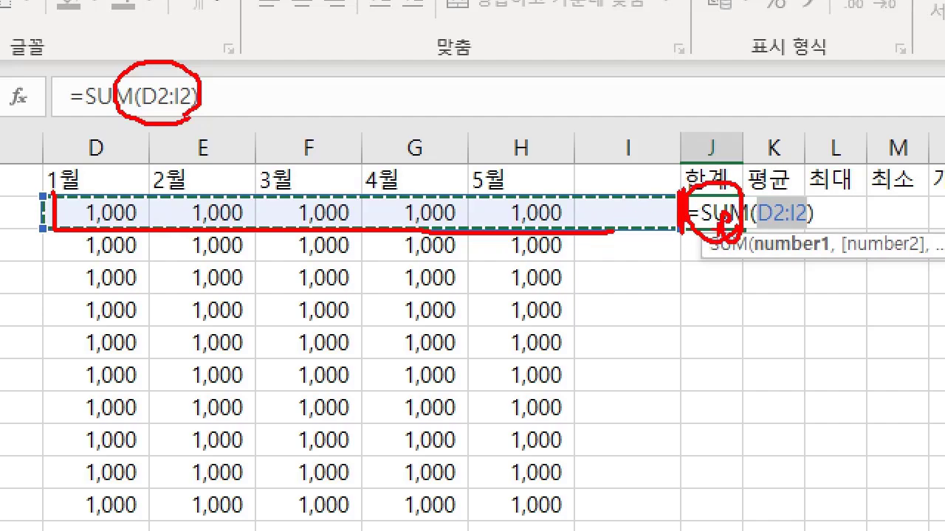
{"action": "key", "text": "Escape"}
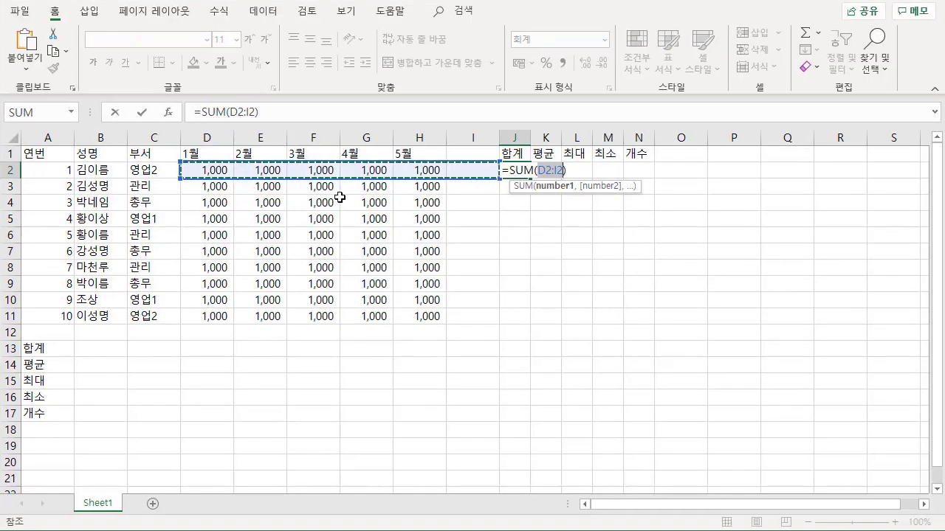
{"action": "left_click_drag", "start_coordinate": [219, 170], "coordinate": [446, 171]}
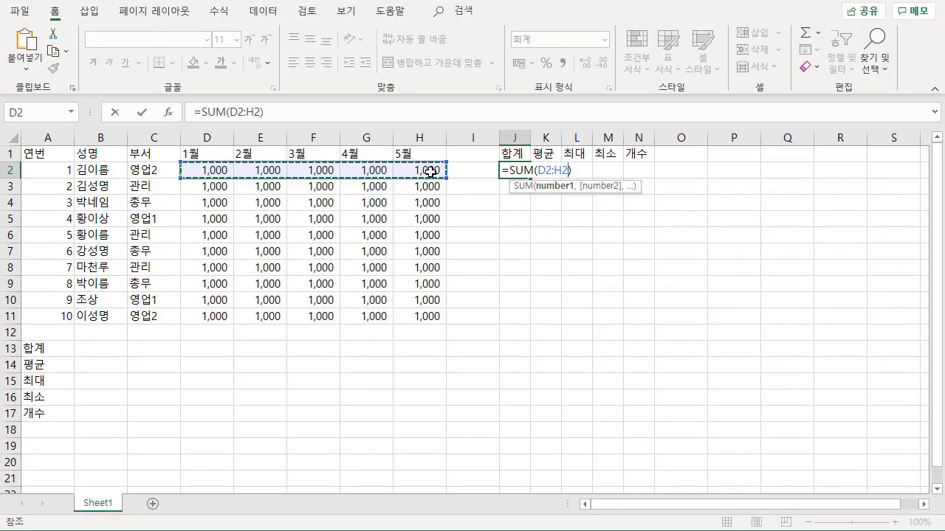
{"action": "left_click_drag", "start_coordinate": [540, 172], "coordinate": [562, 173]}
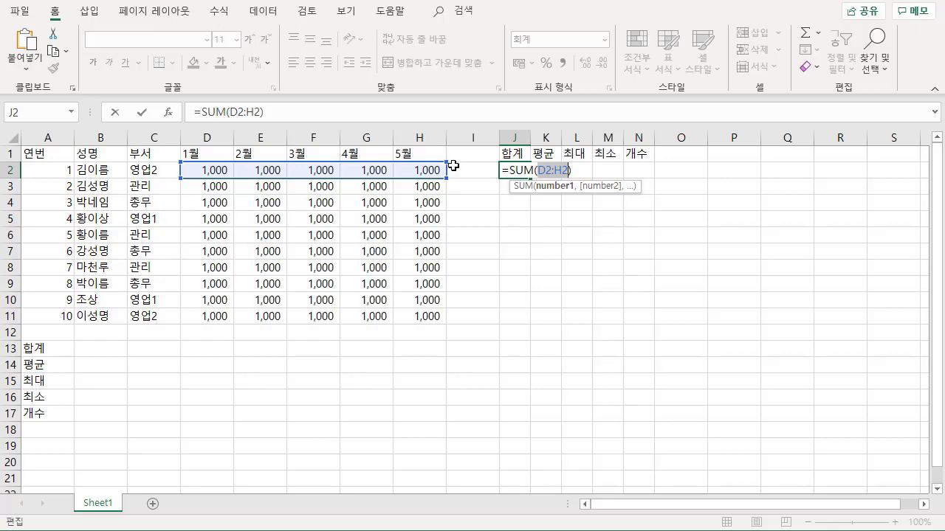
{"action": "key", "text": "Return"}
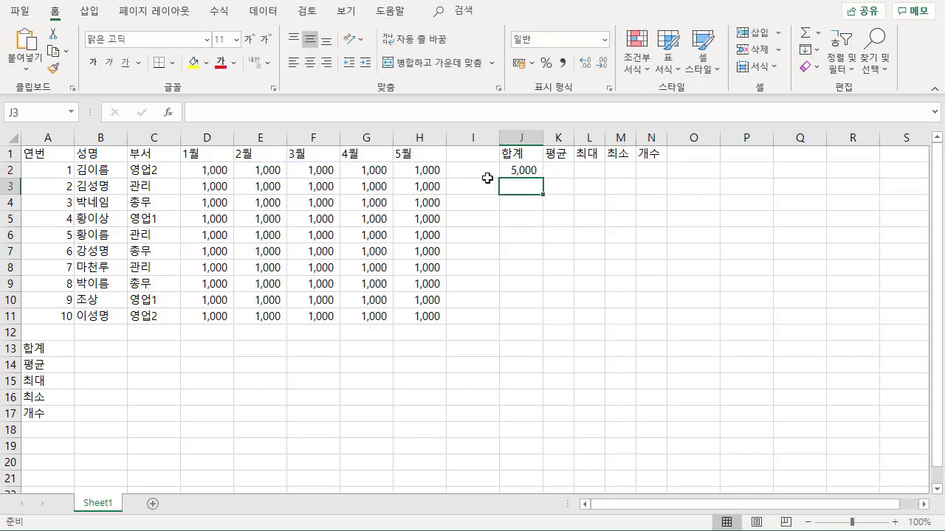
{"action": "left_click", "coordinate": [521, 171]}
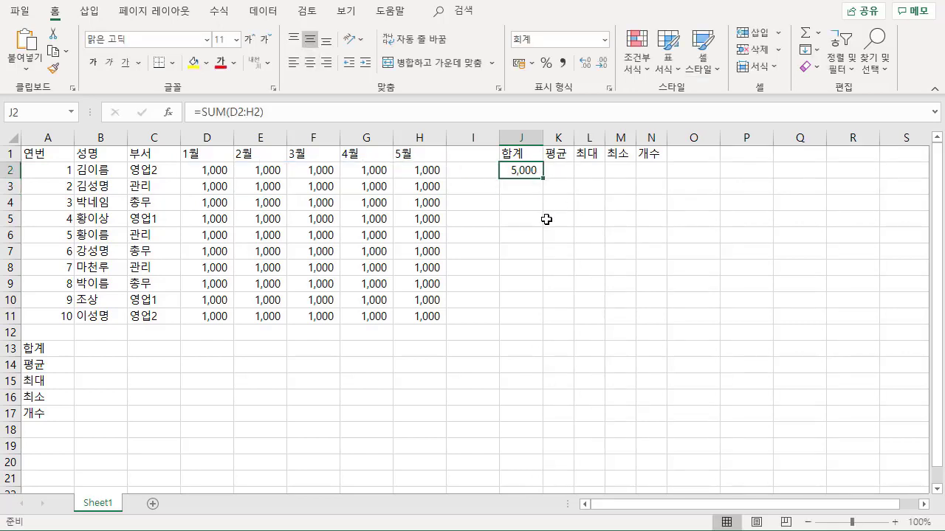
Insert an AVERAGE formula in cell K2 under 평균 over the monthly values in D2:H2
{"action": "left_click", "coordinate": [556, 173]}
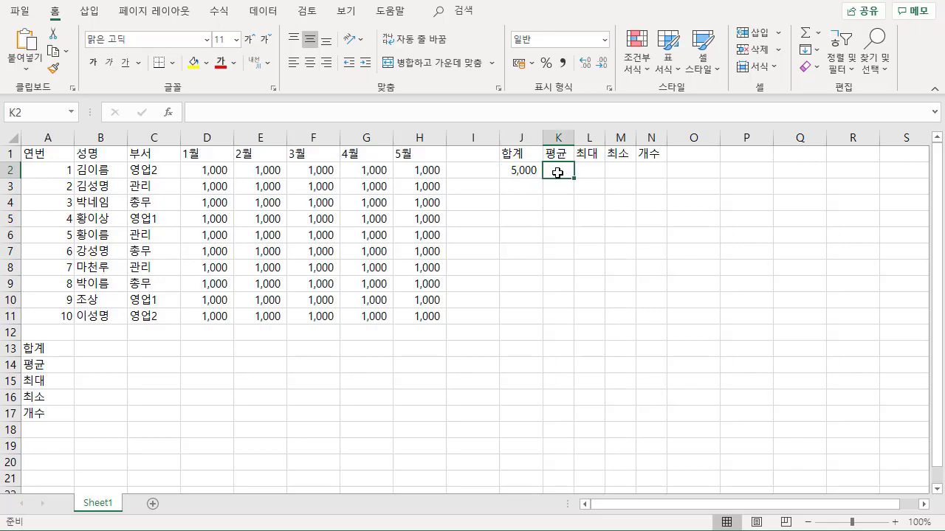
{"action": "left_click", "coordinate": [817, 33]}
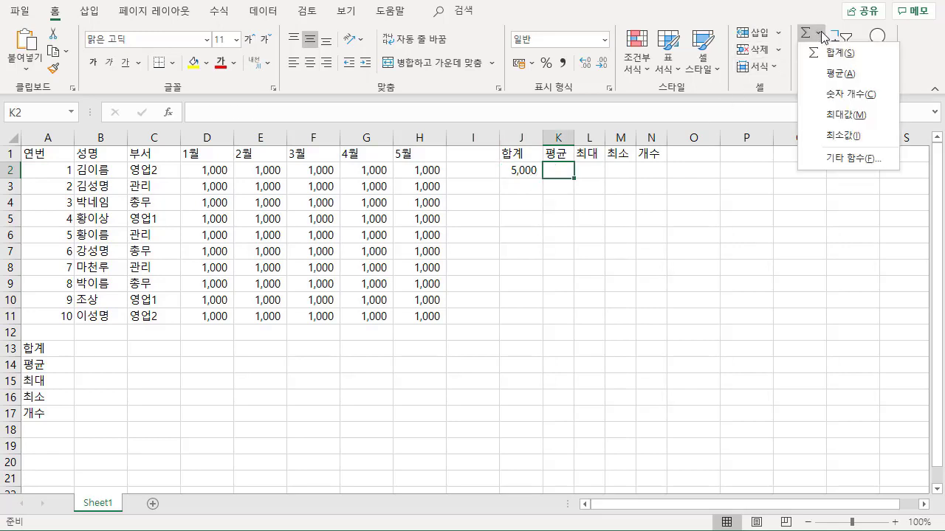
{"action": "left_click", "coordinate": [827, 74]}
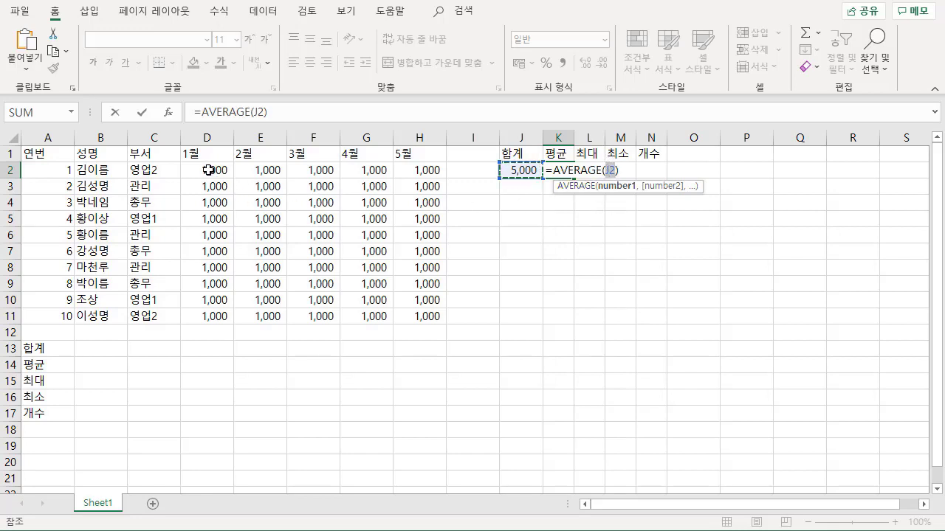
{"action": "left_click_drag", "start_coordinate": [208, 170], "coordinate": [333, 171]}
{"action": "left_click_drag", "start_coordinate": [398, 172], "coordinate": [417, 170]}
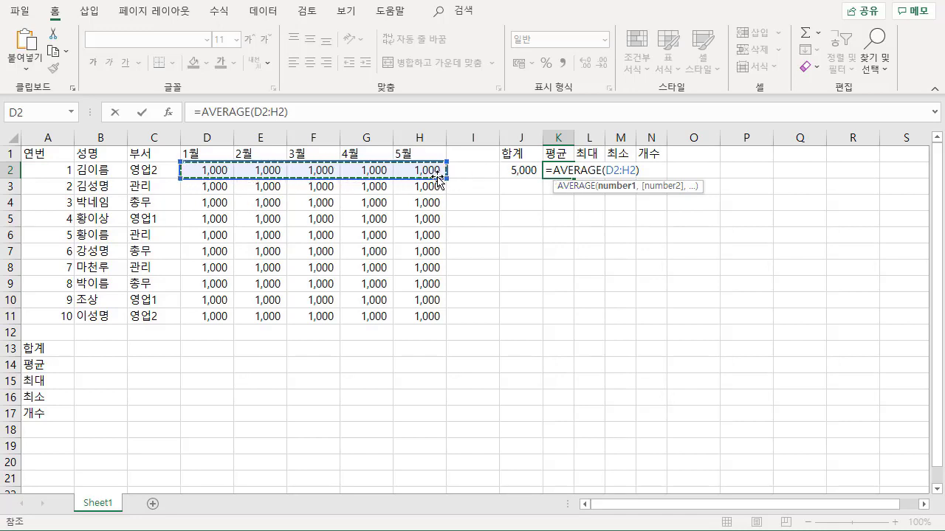
{"action": "key", "text": "Return"}
{"action": "left_click", "coordinate": [561, 174]}
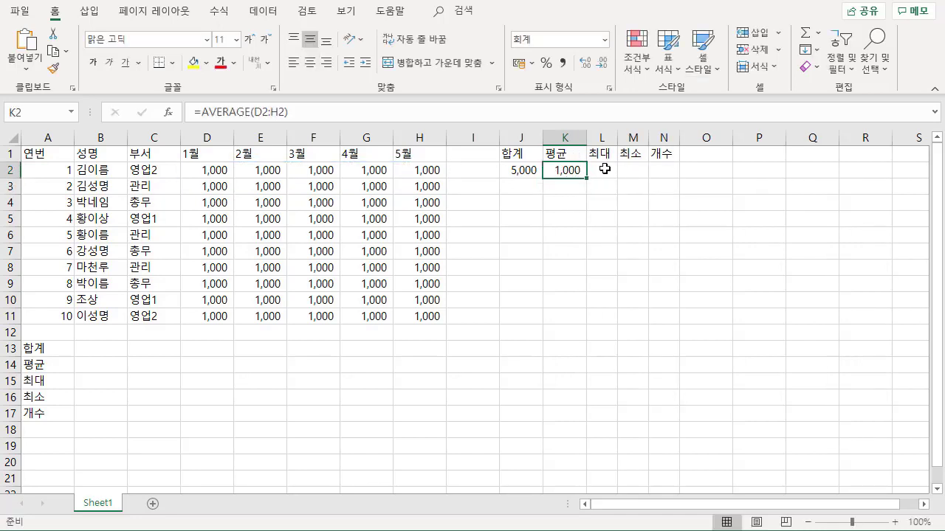
Insert a MAX formula in cell L2 under 최대 over the monthly values in D2:H2
{"action": "left_click", "coordinate": [603, 169]}
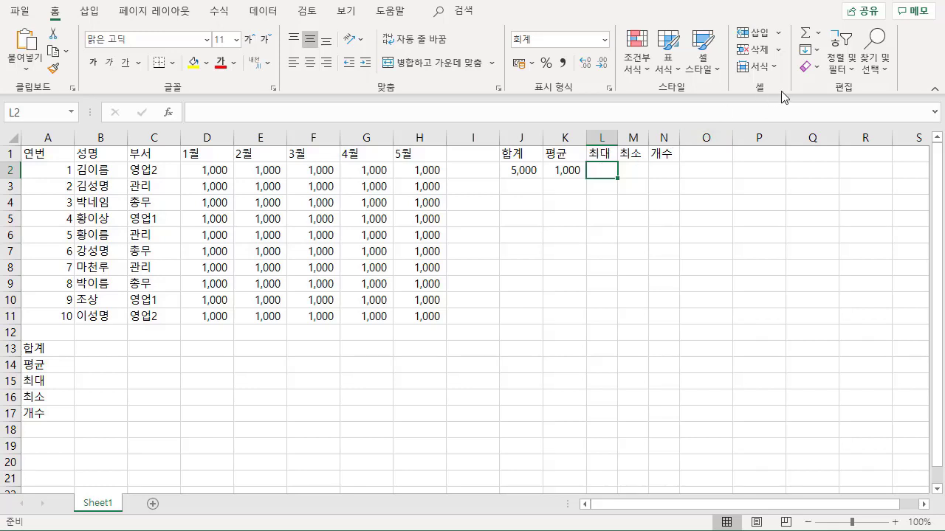
{"action": "left_click", "coordinate": [819, 34]}
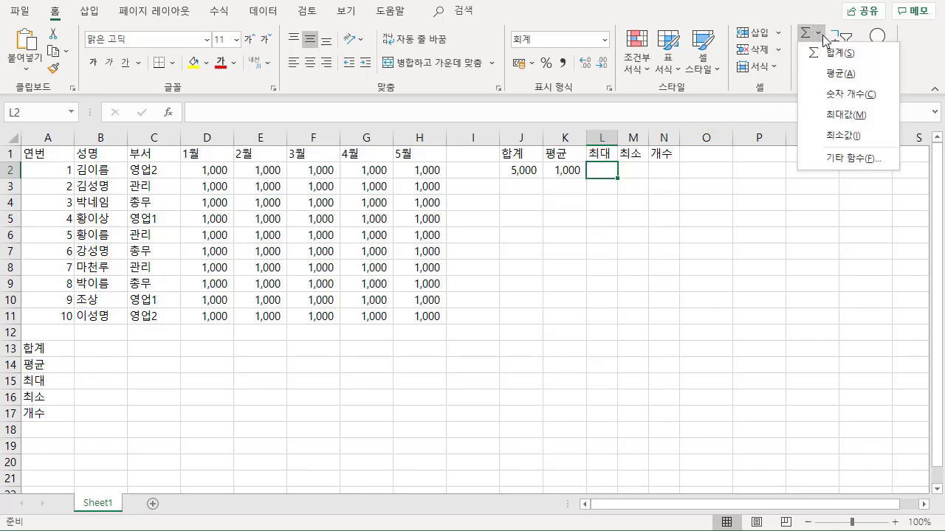
{"action": "left_click", "coordinate": [843, 116]}
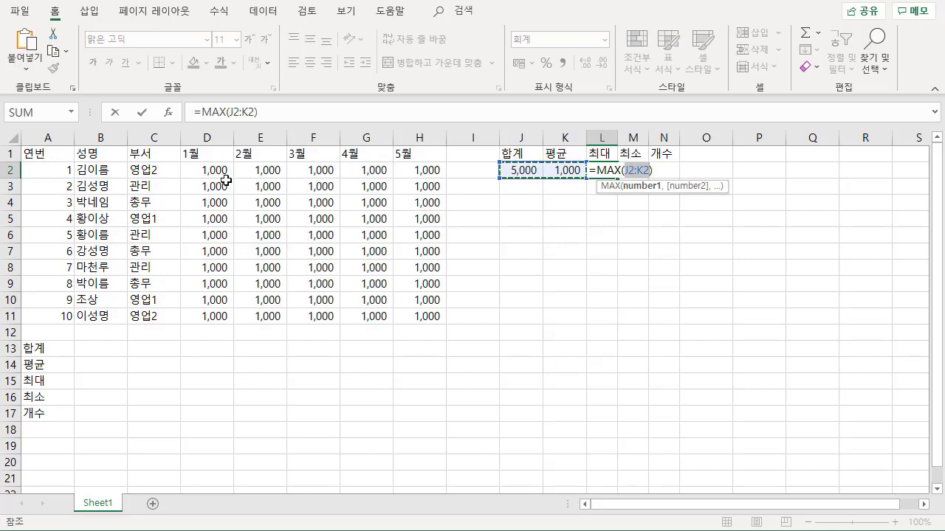
{"action": "left_click_drag", "start_coordinate": [218, 173], "coordinate": [418, 171]}
{"action": "left_click", "coordinate": [596, 183]}
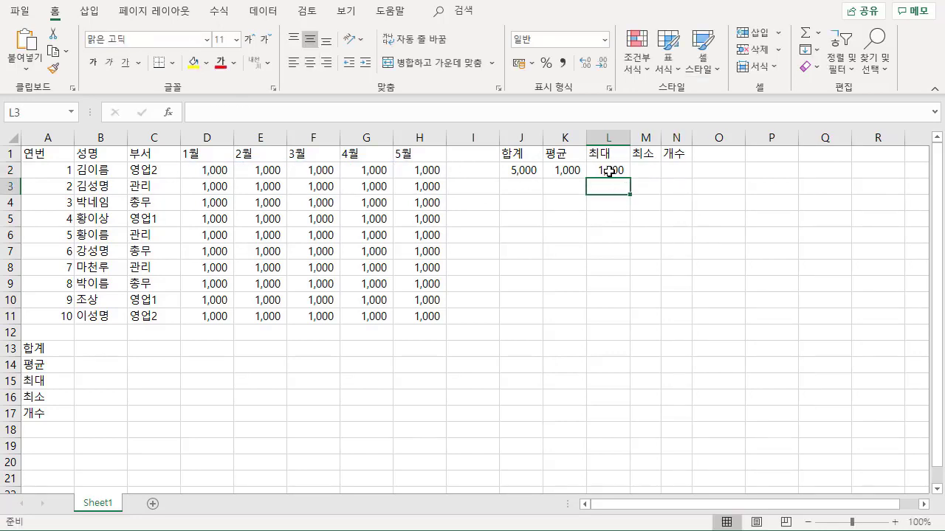
{"action": "left_click", "coordinate": [606, 171]}
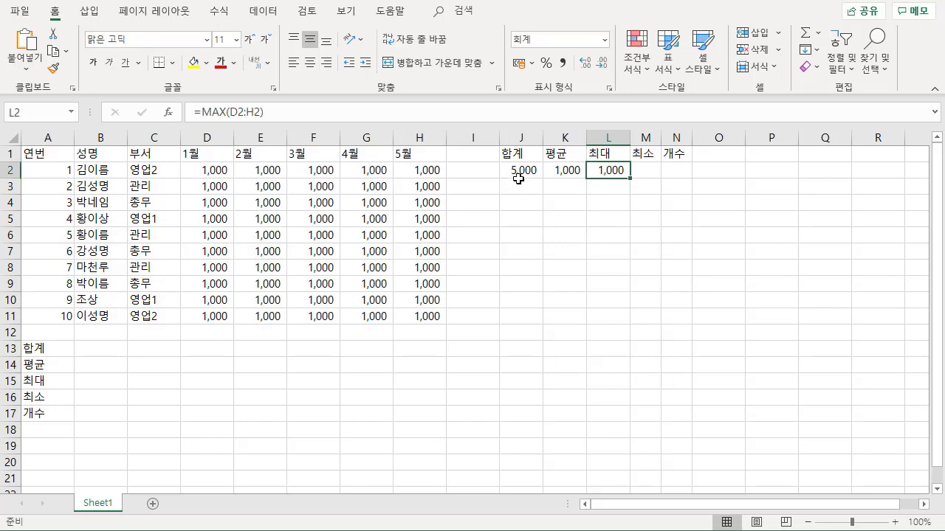
Change the 3월 value in cell F2 to 3,000 to test the formulas in J2:L2
{"action": "left_click_drag", "start_coordinate": [520, 170], "coordinate": [608, 172]}
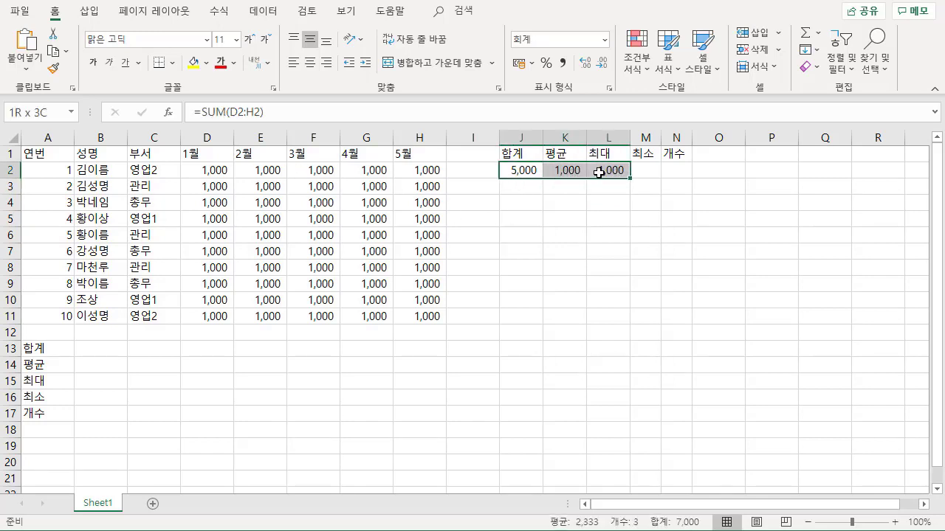
{"action": "left_click", "coordinate": [327, 175]}
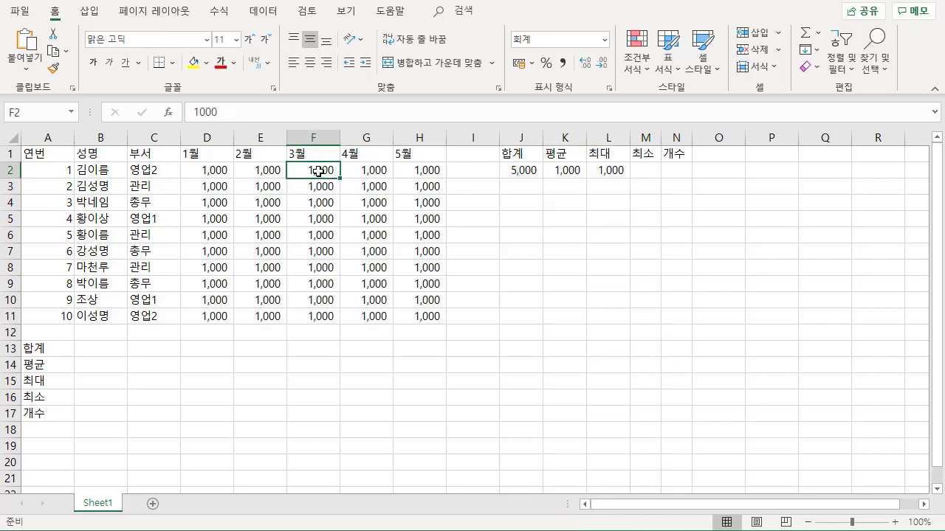
{"action": "type", "text": "3"}
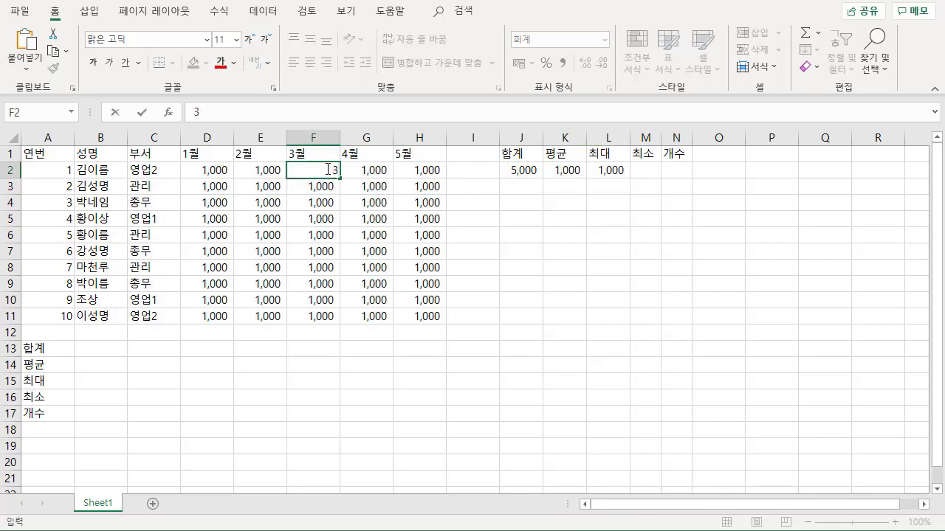
{"action": "type", "text": ",000"}
{"action": "key", "text": "Return"}
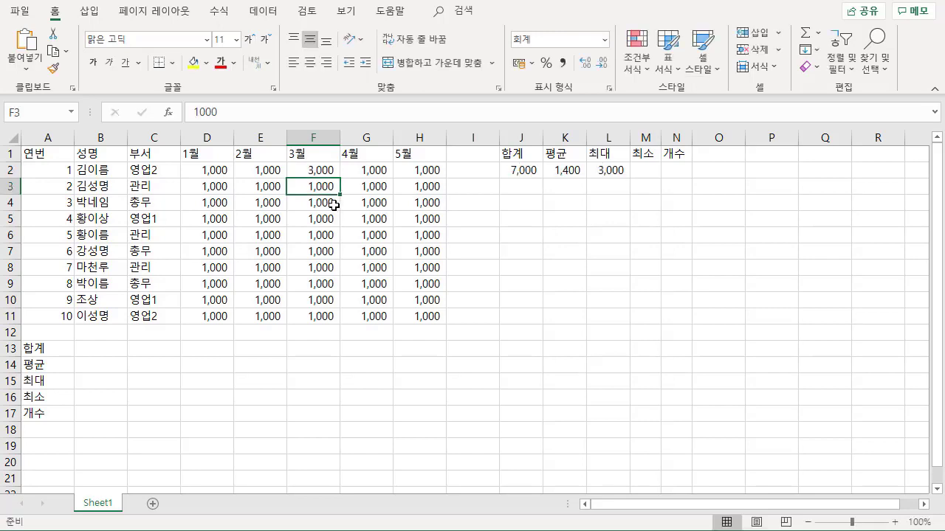
{"action": "left_click", "coordinate": [318, 170]}
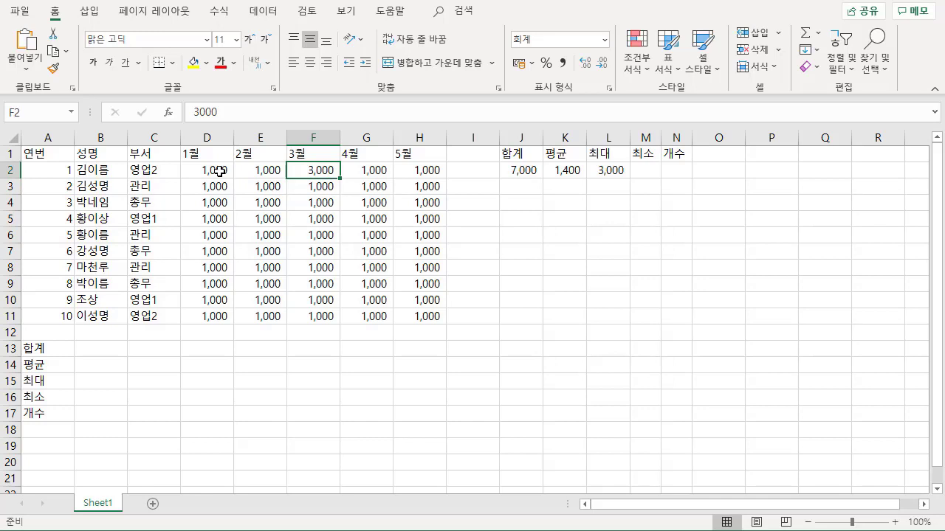
Replace the 1월 value in cell D2 with 50000
{"action": "double_click", "coordinate": [216, 171]}
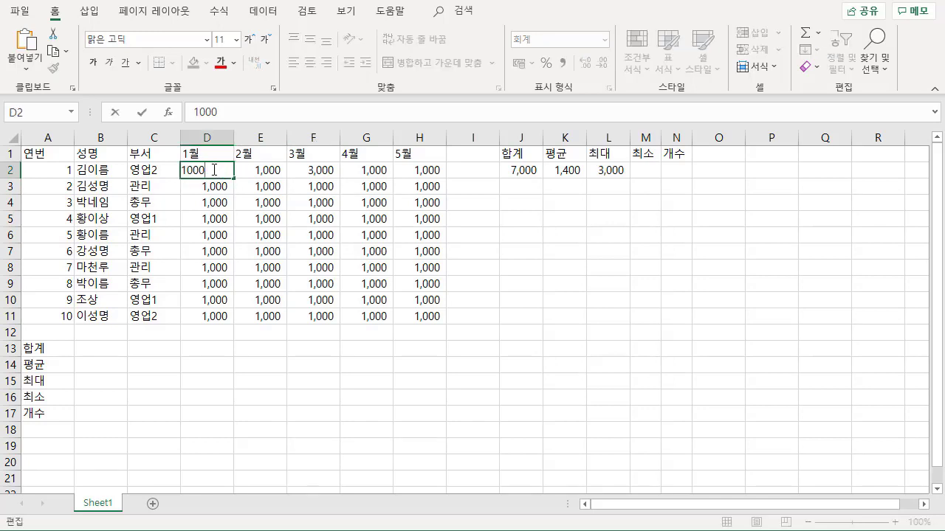
{"action": "key", "text": "Escape"}
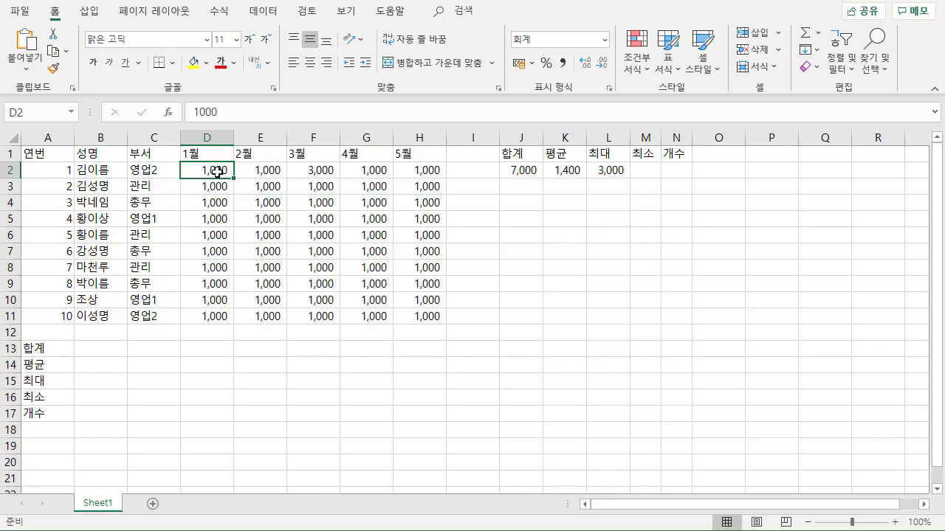
{"action": "type", "text": "50"}
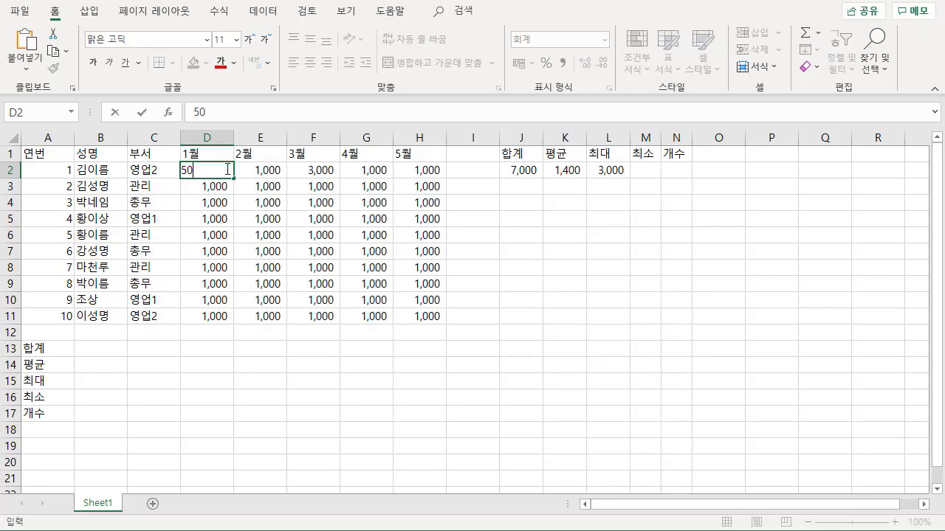
{"action": "type", "text": "000"}
{"action": "key", "text": "Return"}
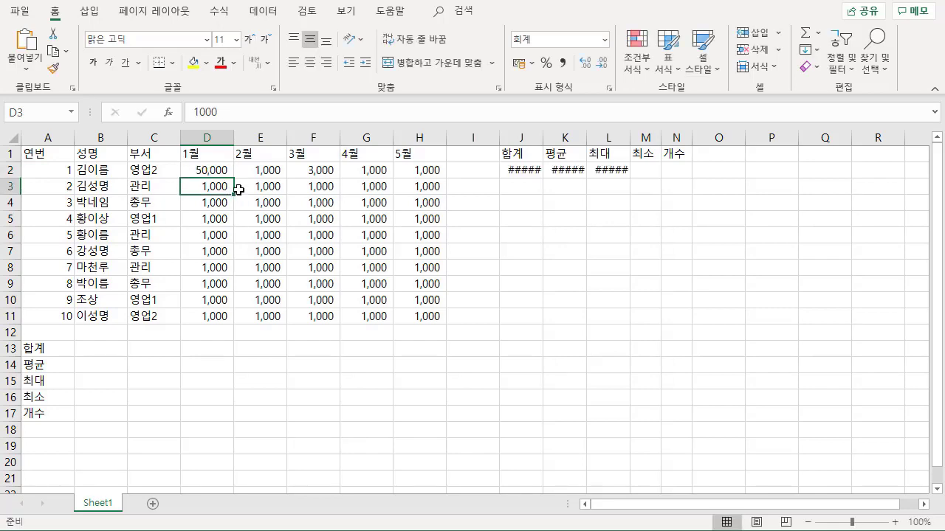
Change the 4월 value in cell G2 to 3000
{"action": "left_click", "coordinate": [371, 171]}
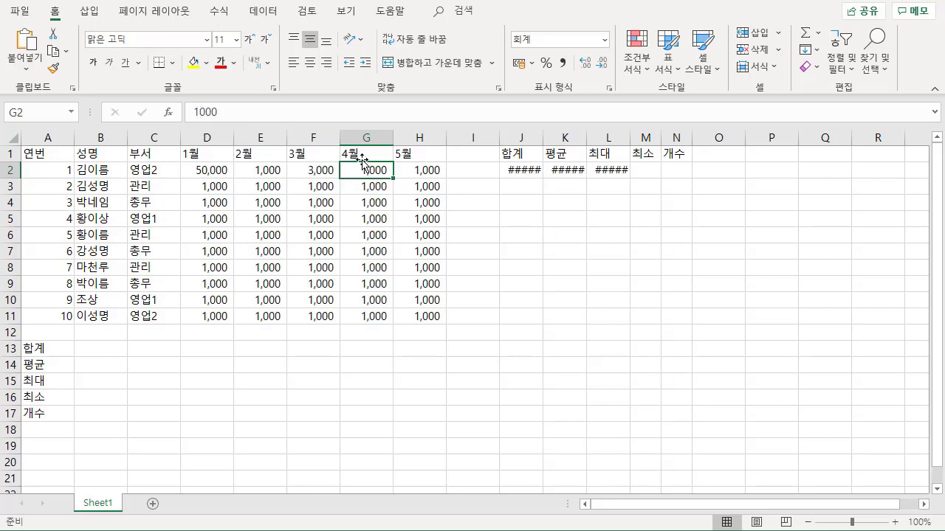
{"action": "left_click", "coordinate": [198, 112]}
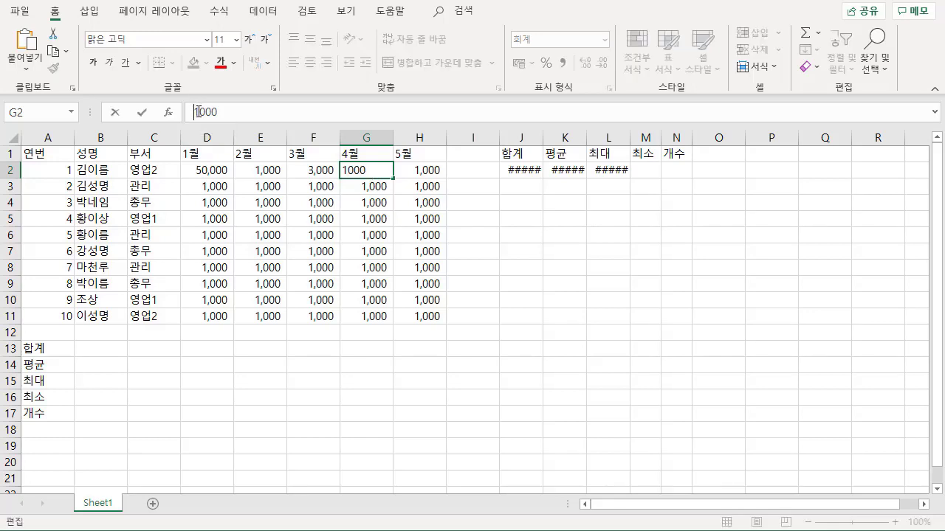
{"action": "left_click_drag", "start_coordinate": [198, 111], "coordinate": [193, 111]}
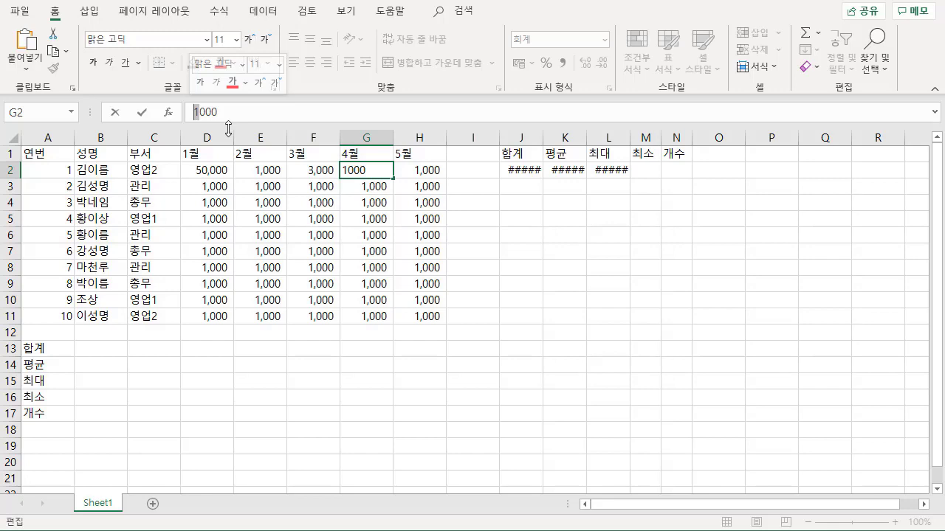
{"action": "type", "text": "3"}
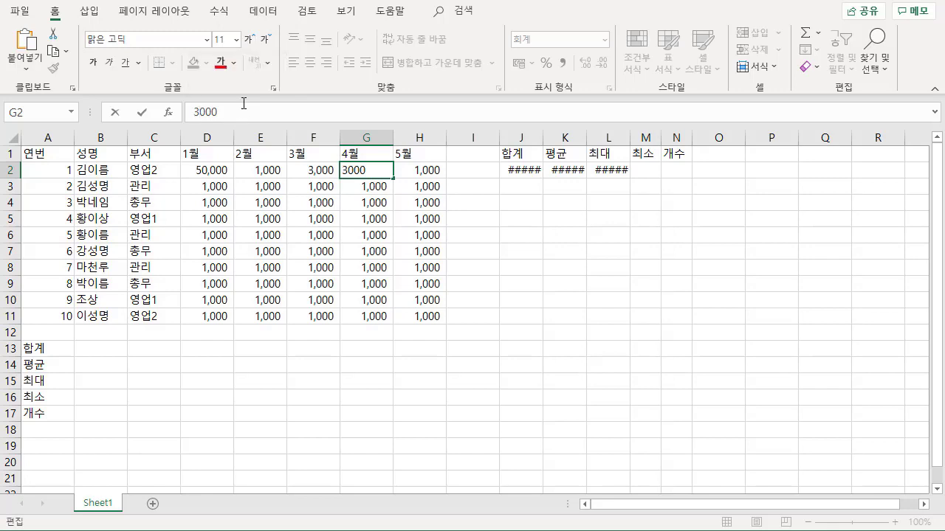
{"action": "key", "text": "Return"}
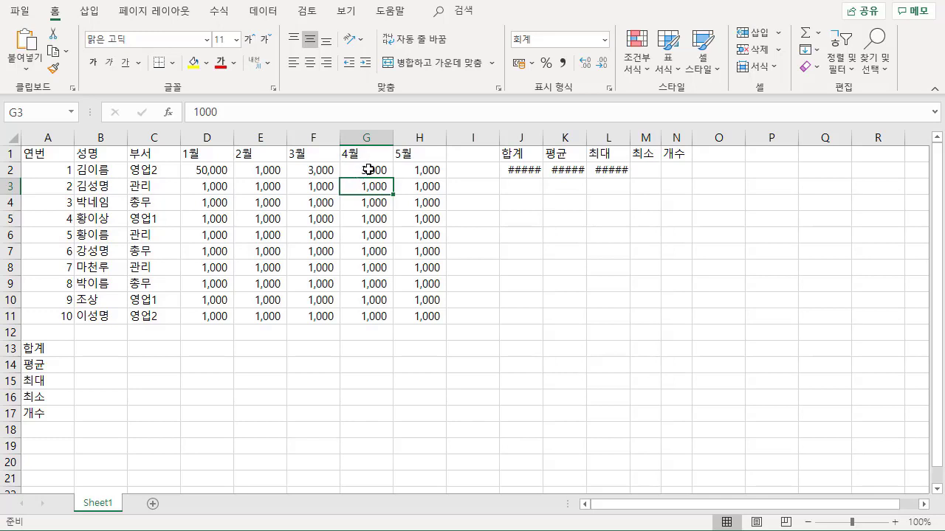
Widen the 합계, 평균 and 최대 columns (J to L) so that their values in row 2 fit
{"action": "left_click", "coordinate": [558, 169]}
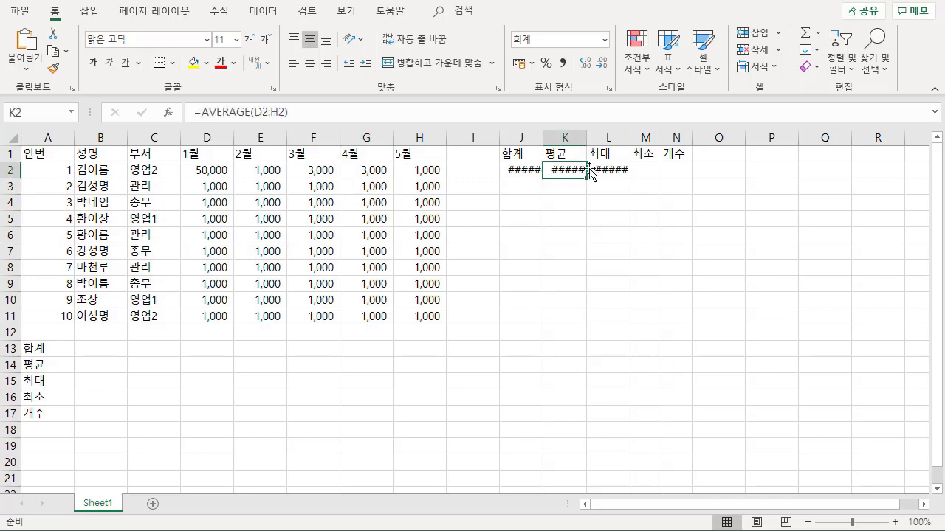
{"action": "left_click", "coordinate": [606, 169]}
{"action": "left_click", "coordinate": [529, 169]}
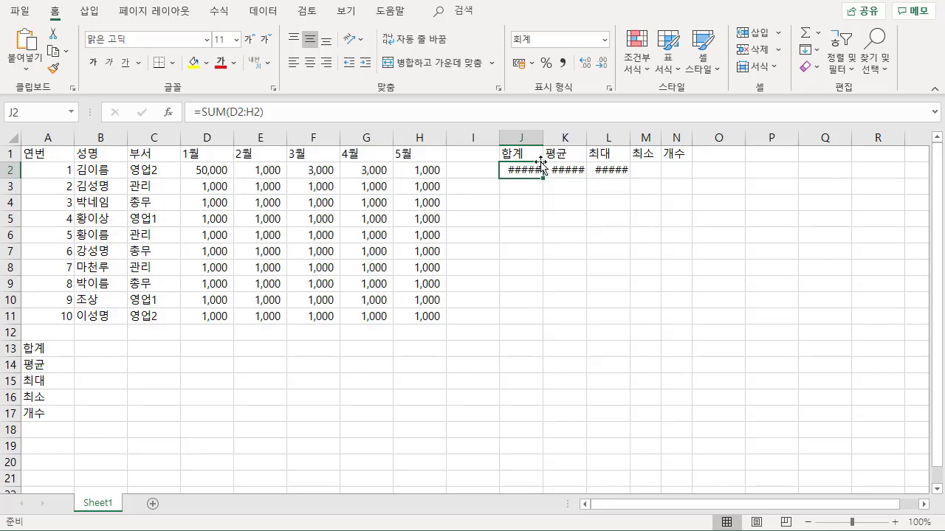
{"action": "left_click", "coordinate": [523, 140]}
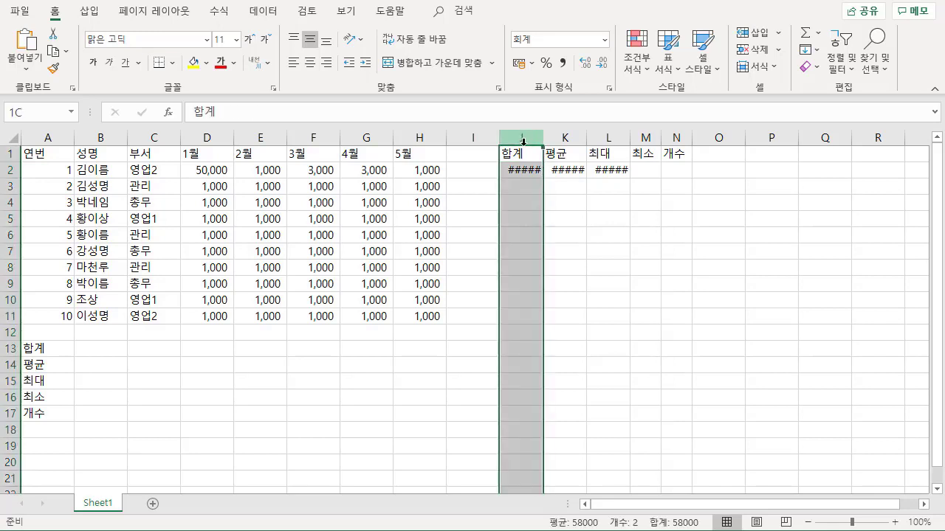
{"action": "left_click", "coordinate": [565, 138]}
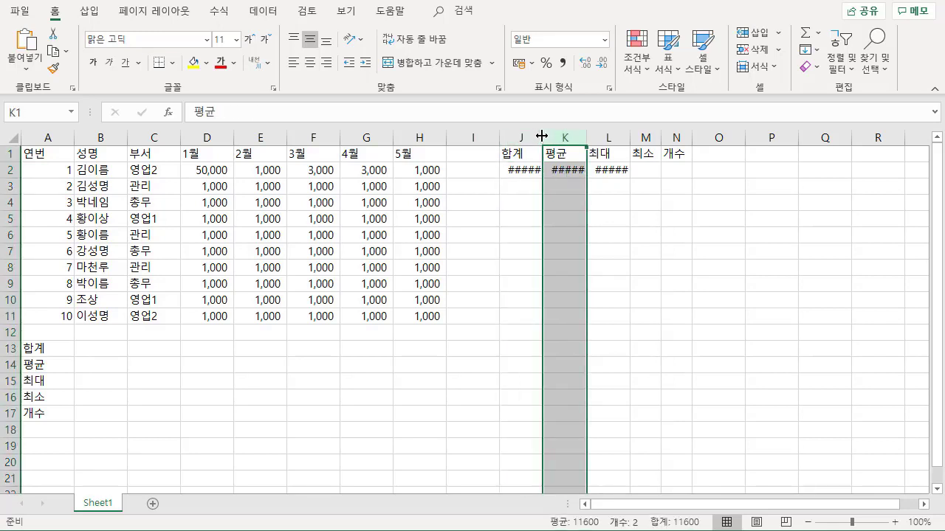
{"action": "left_click_drag", "start_coordinate": [542, 136], "coordinate": [559, 136]}
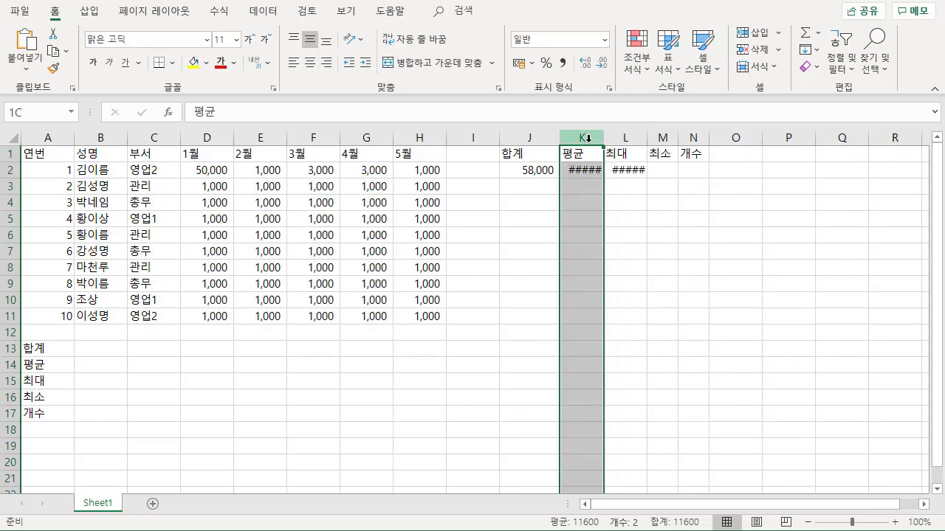
{"action": "left_click_drag", "start_coordinate": [589, 138], "coordinate": [606, 147]}
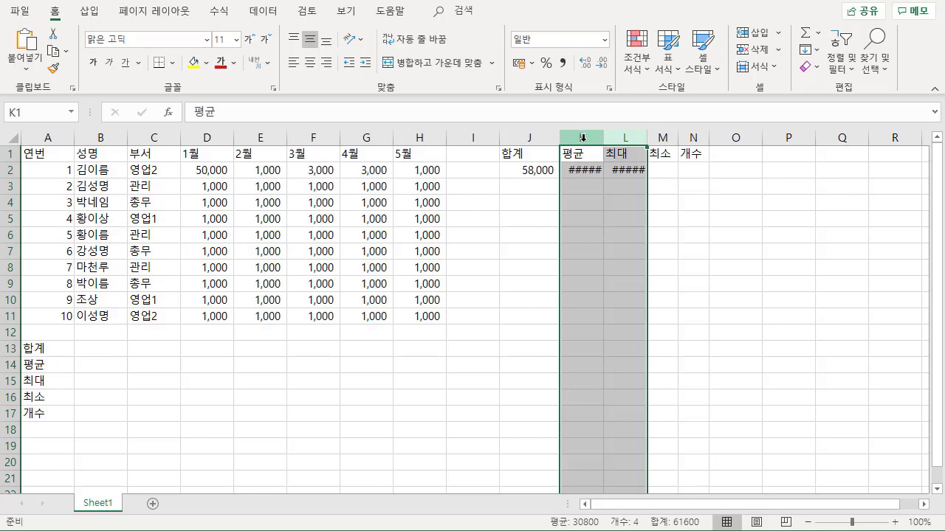
{"action": "left_click_drag", "start_coordinate": [582, 138], "coordinate": [622, 138]}
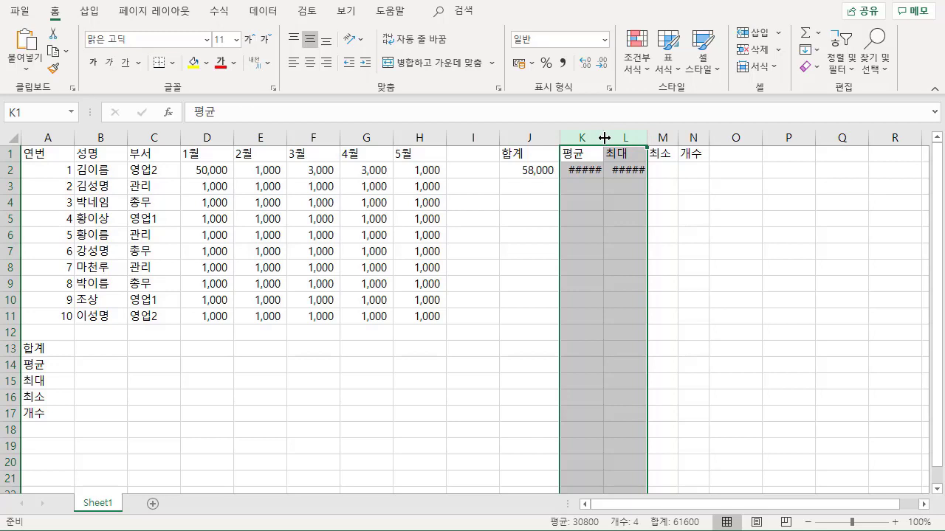
{"action": "left_click_drag", "start_coordinate": [604, 138], "coordinate": [620, 138]}
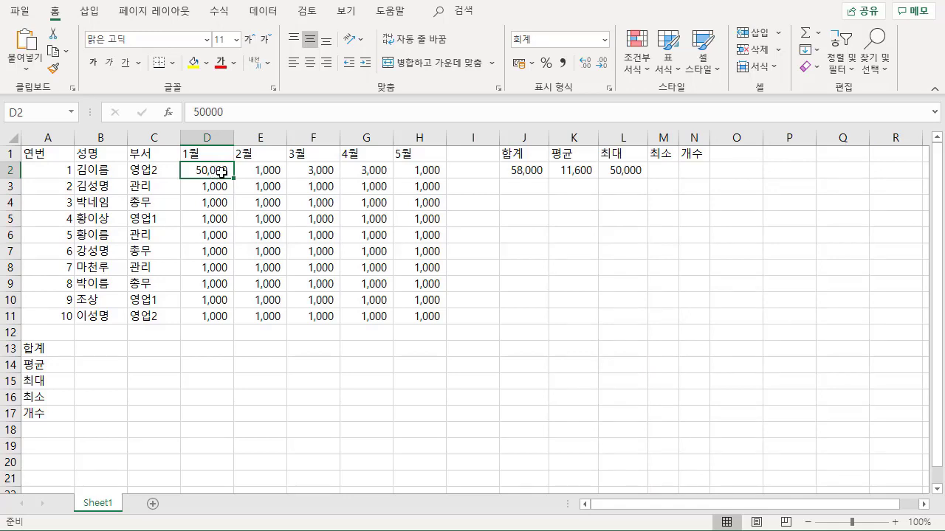
Set the 1월 value in cell D2 to 1000 and the 5월 value in cell H2 to 1
{"action": "type", "text": "1000"}
{"action": "left_click", "coordinate": [248, 217]}
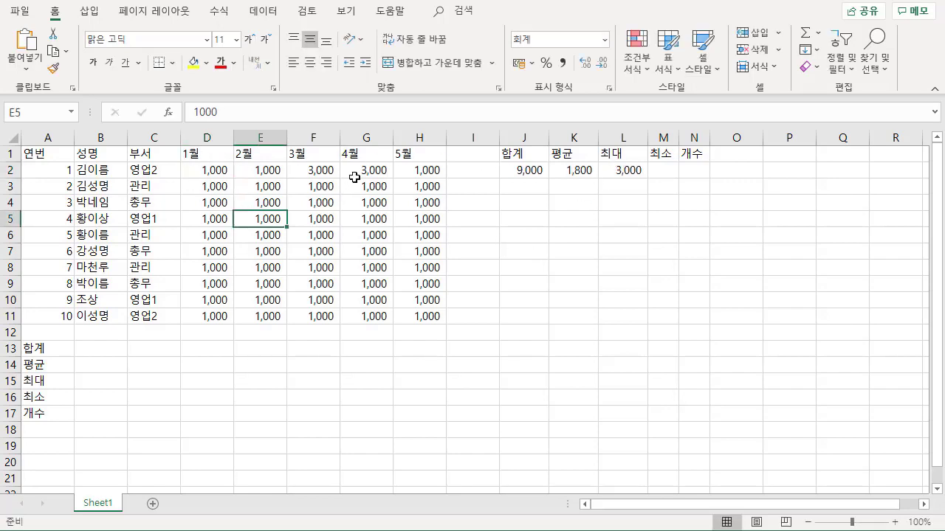
{"action": "left_click", "coordinate": [420, 171]}
{"action": "type", "text": "1"}
{"action": "left_click", "coordinate": [424, 234]}
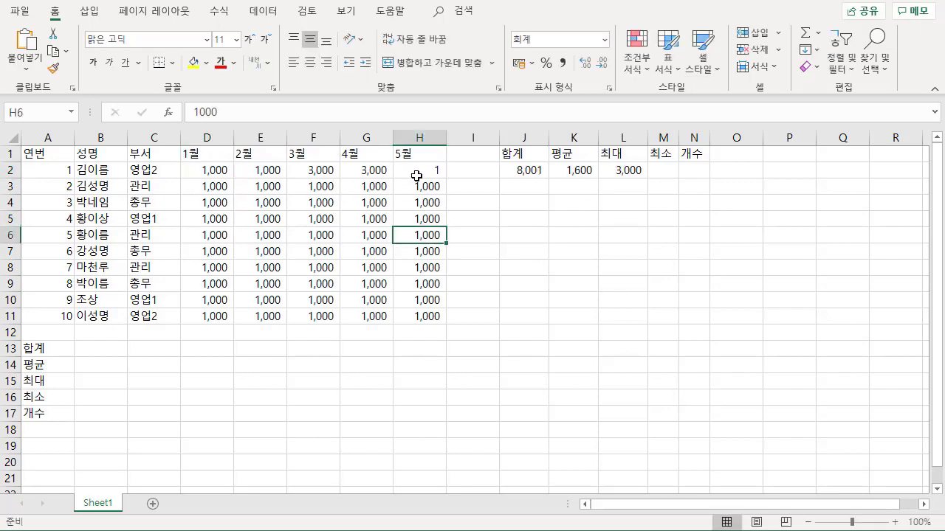
{"action": "left_click", "coordinate": [420, 171]}
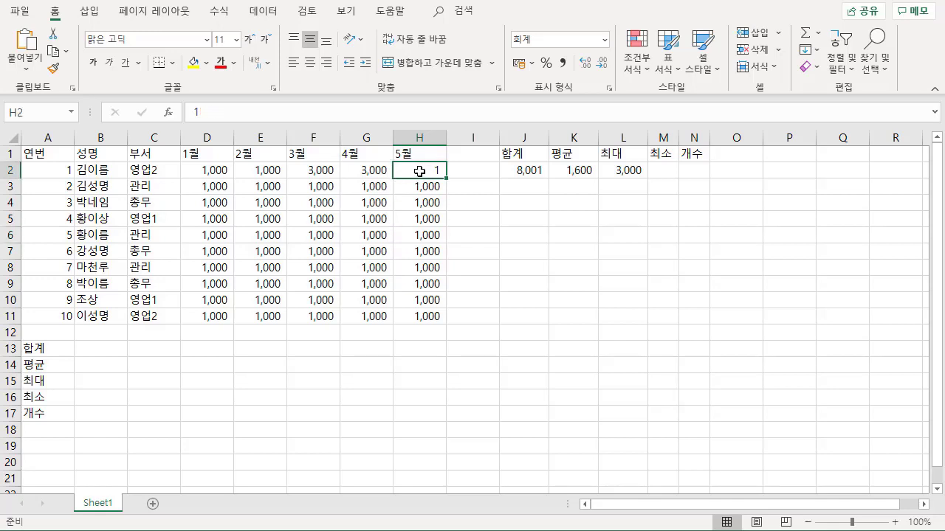
{"action": "left_click", "coordinate": [426, 202]}
{"action": "left_click", "coordinate": [427, 171]}
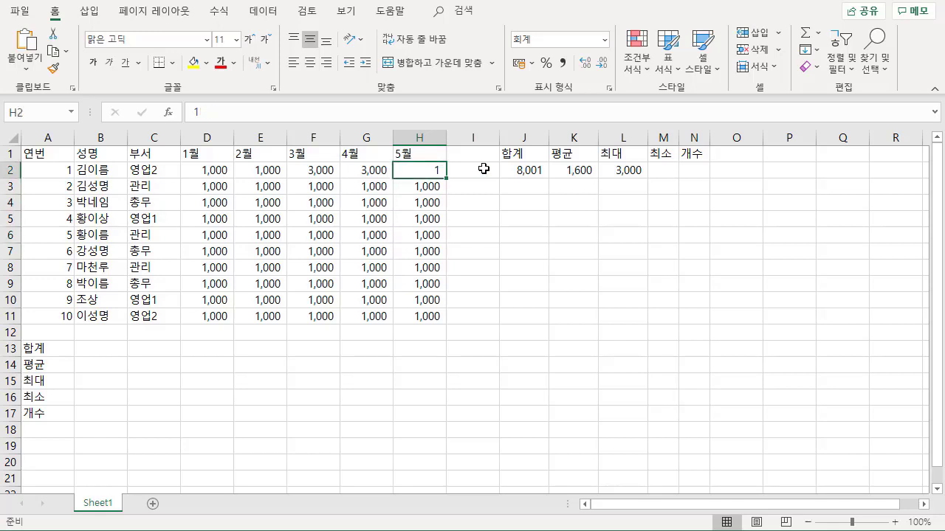
{"action": "left_click", "coordinate": [608, 168]}
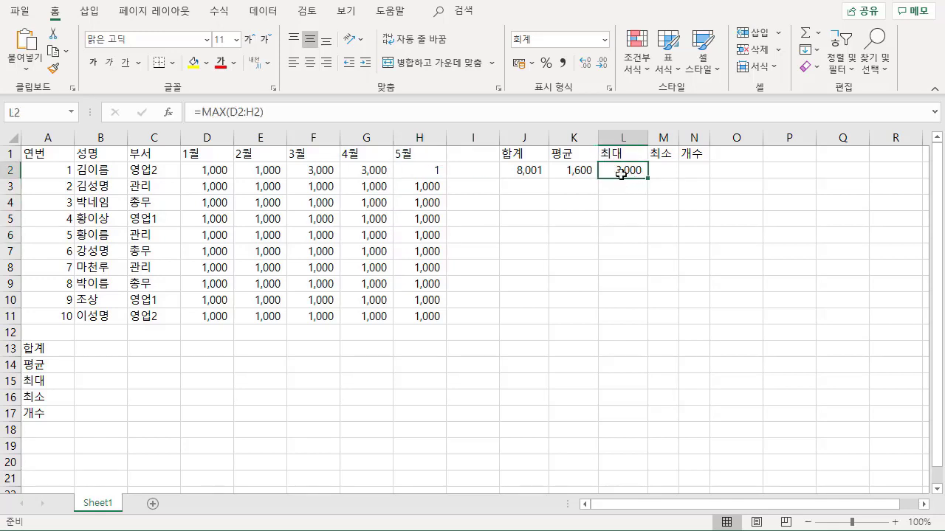
Insert a MIN formula in cell M2 under 최소 over the monthly values in D2:H2
{"action": "left_click", "coordinate": [660, 171]}
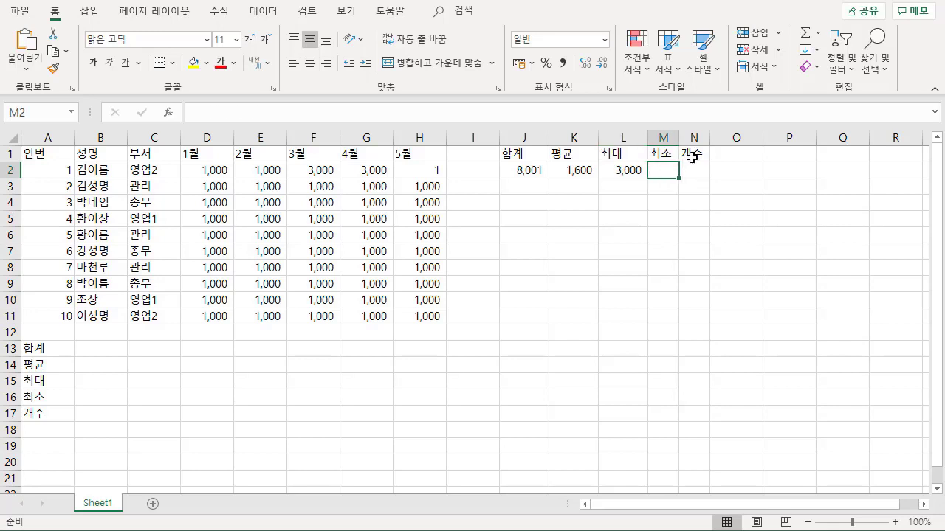
{"action": "left_click", "coordinate": [819, 37]}
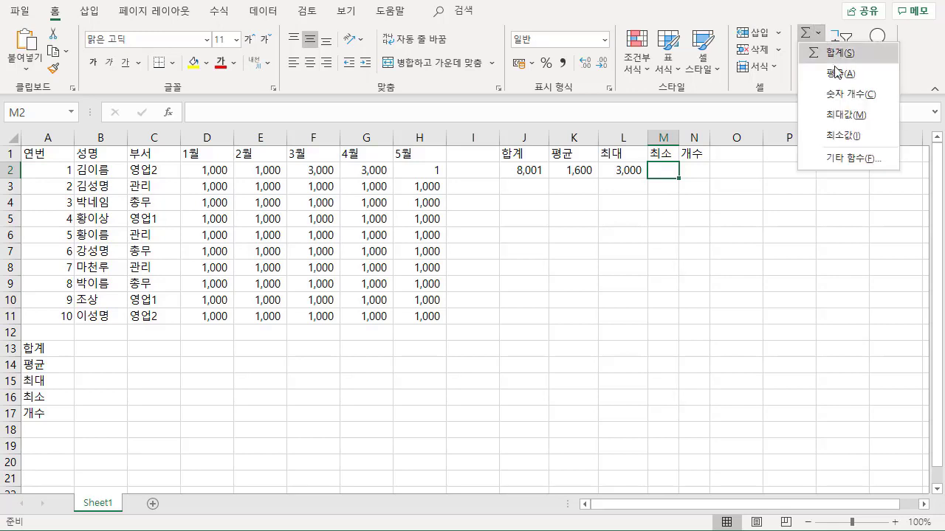
{"action": "left_click", "coordinate": [839, 138]}
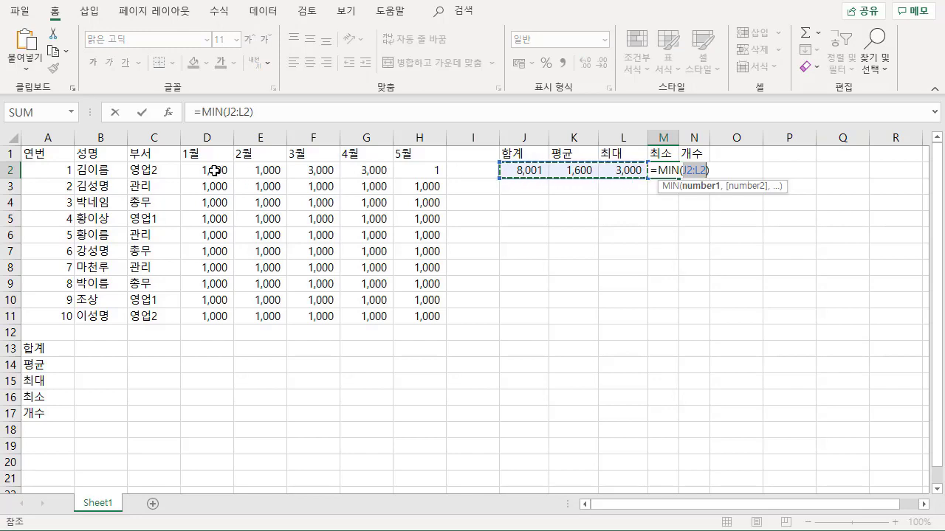
{"action": "left_click_drag", "start_coordinate": [214, 171], "coordinate": [418, 171]}
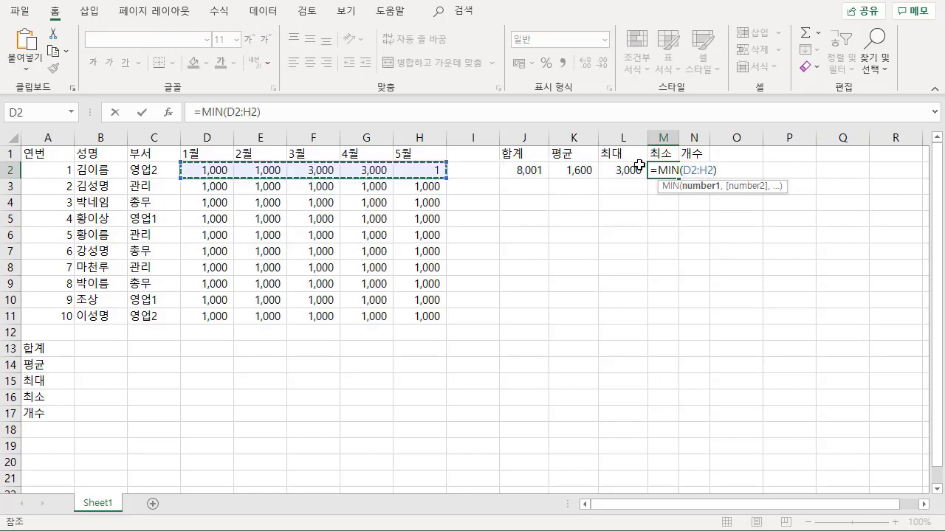
{"action": "key", "text": "Return"}
{"action": "left_click", "coordinate": [666, 170]}
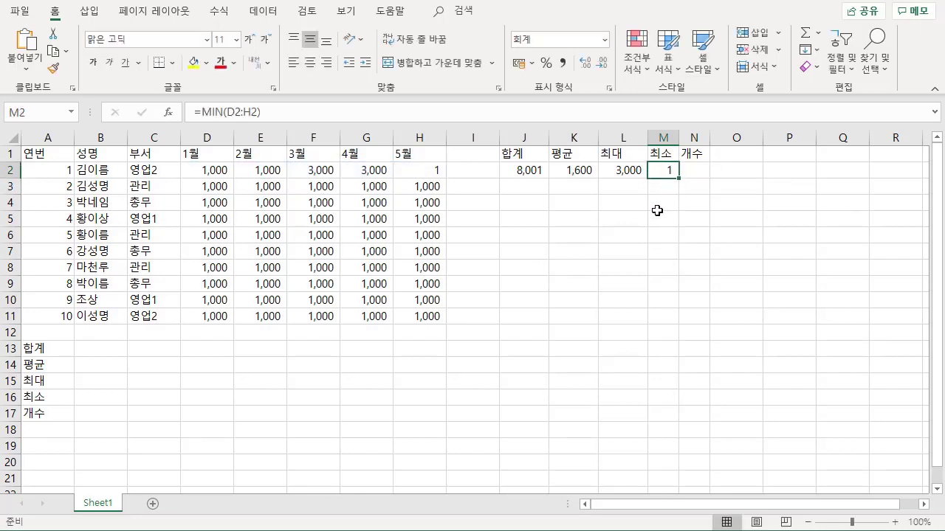
Change the 1월 value in cell D2 to 50,000 to test the formulas in J2:M2
{"action": "left_click", "coordinate": [208, 171]}
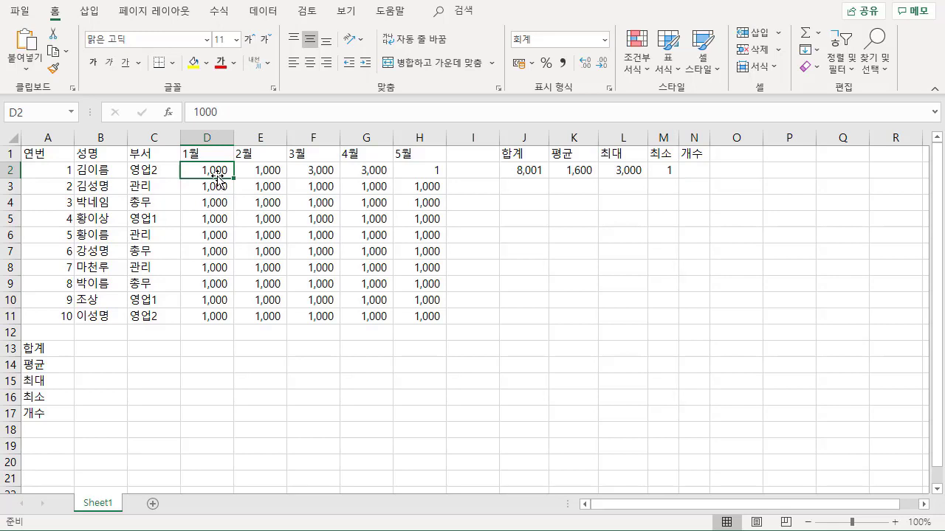
{"action": "type", "text": "50,000"}
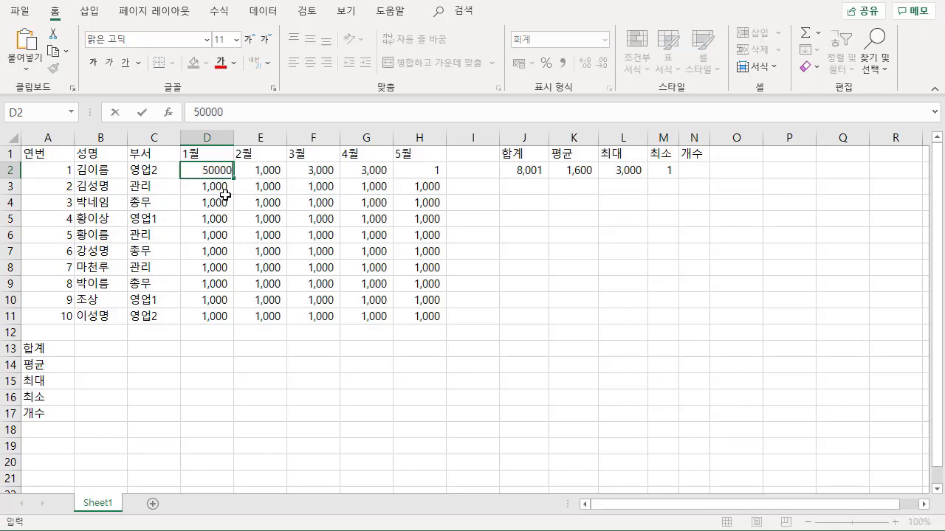
{"action": "left_click", "coordinate": [223, 199]}
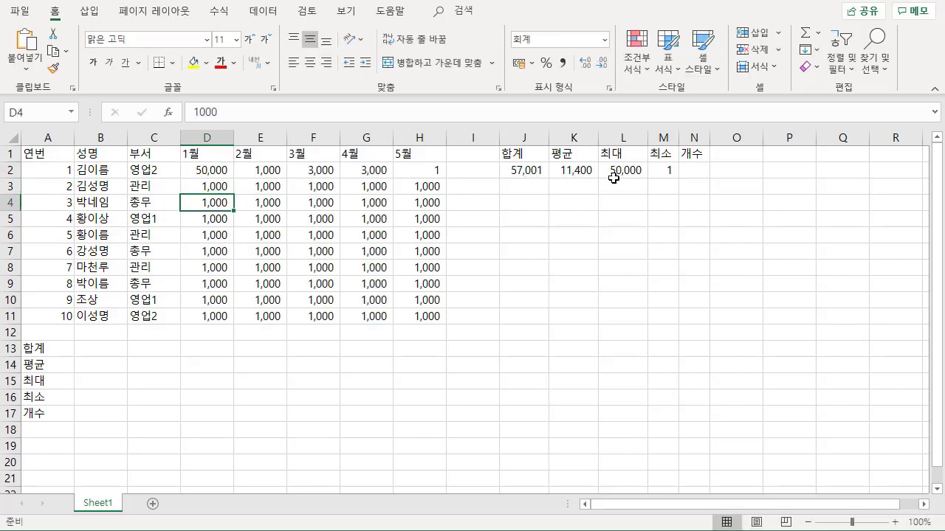
Examine the sum, average, maximum and minimum formulas and their results in J2:M2
{"action": "left_click", "coordinate": [662, 171]}
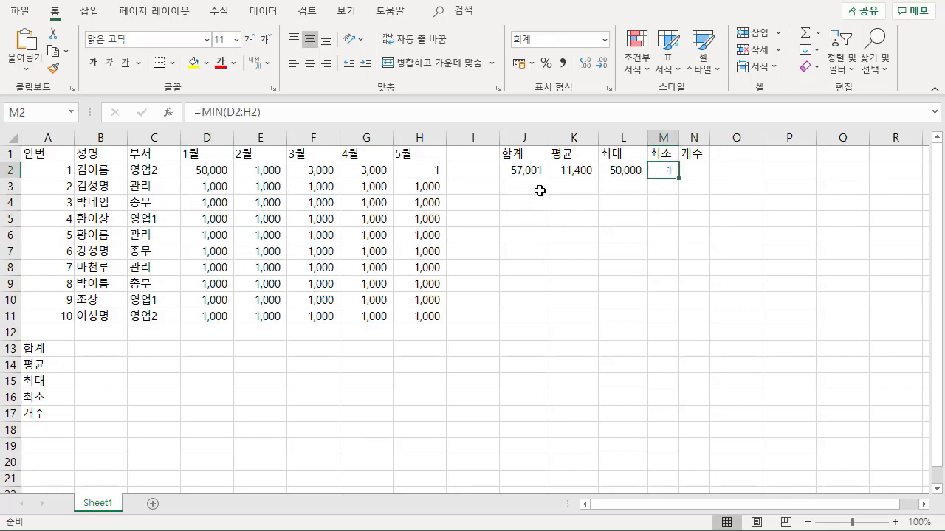
{"action": "left_click", "coordinate": [530, 138]}
{"action": "left_click_drag", "start_coordinate": [529, 138], "coordinate": [668, 138]}
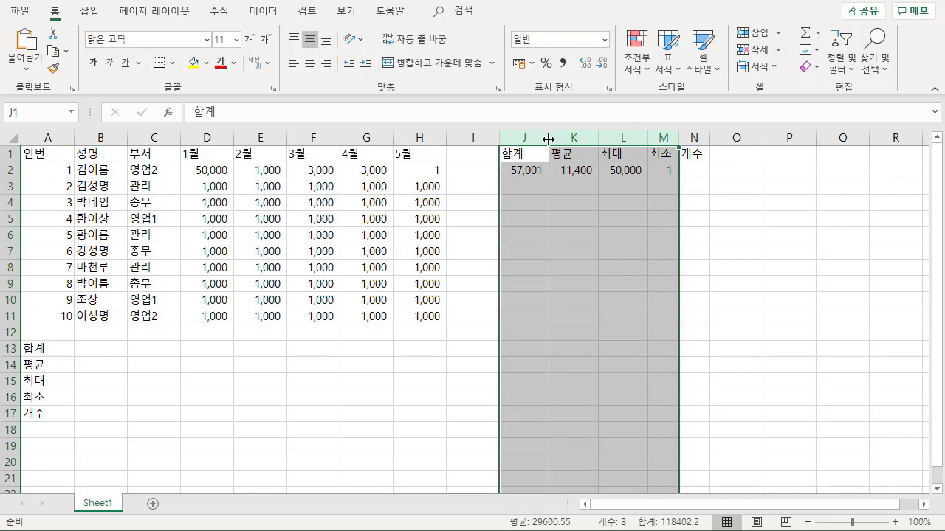
{"action": "left_click", "coordinate": [628, 191]}
{"action": "left_click", "coordinate": [529, 171]}
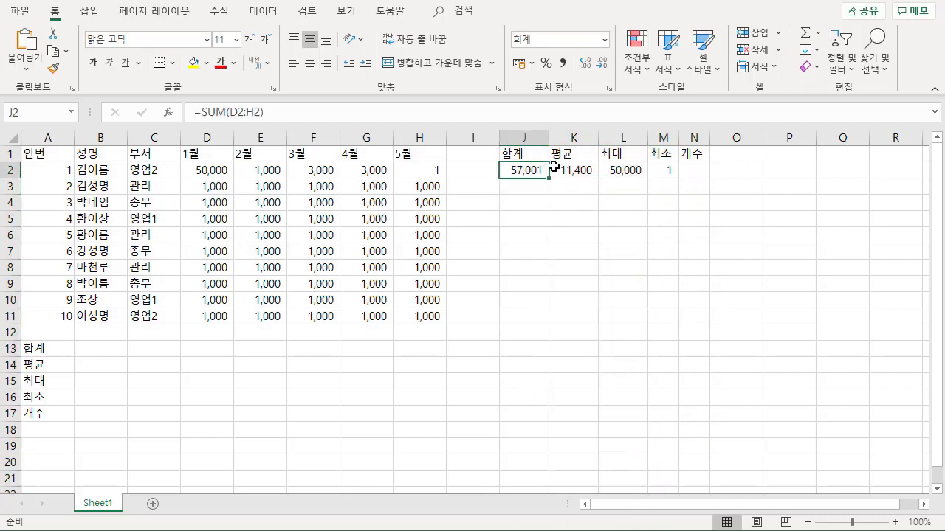
{"action": "left_click", "coordinate": [557, 171]}
{"action": "left_click", "coordinate": [620, 175]}
{"action": "left_click", "coordinate": [663, 172]}
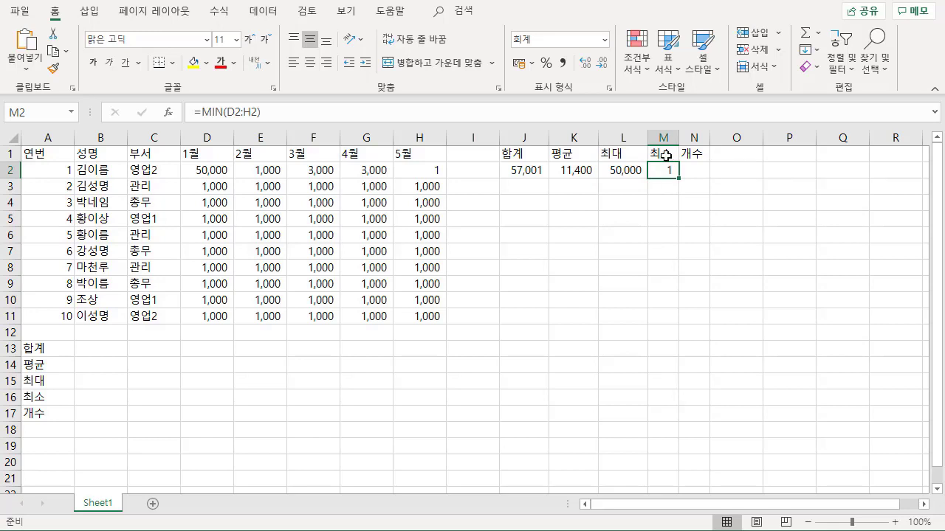
{"action": "left_click", "coordinate": [665, 153]}
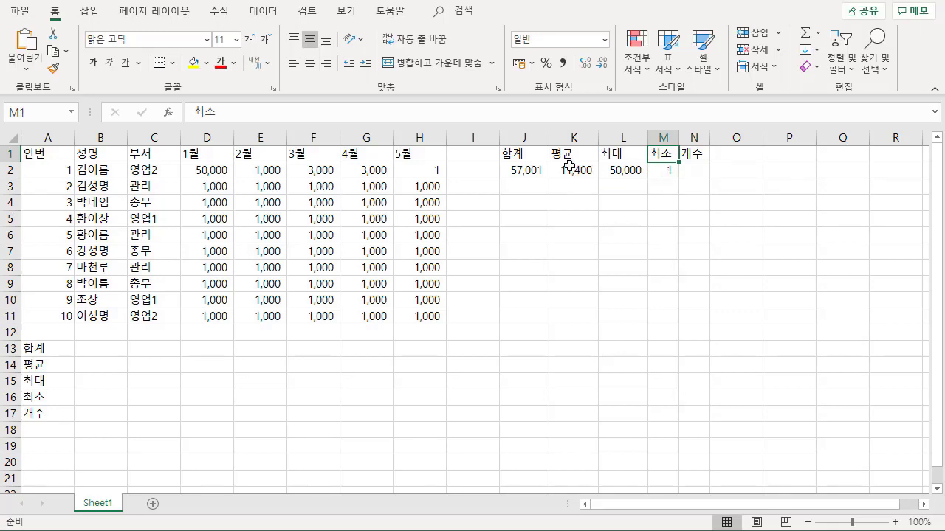
Insert a COUNT formula in cell N2 under 개수 over the monthly values in D2:H2
{"action": "left_click", "coordinate": [693, 168]}
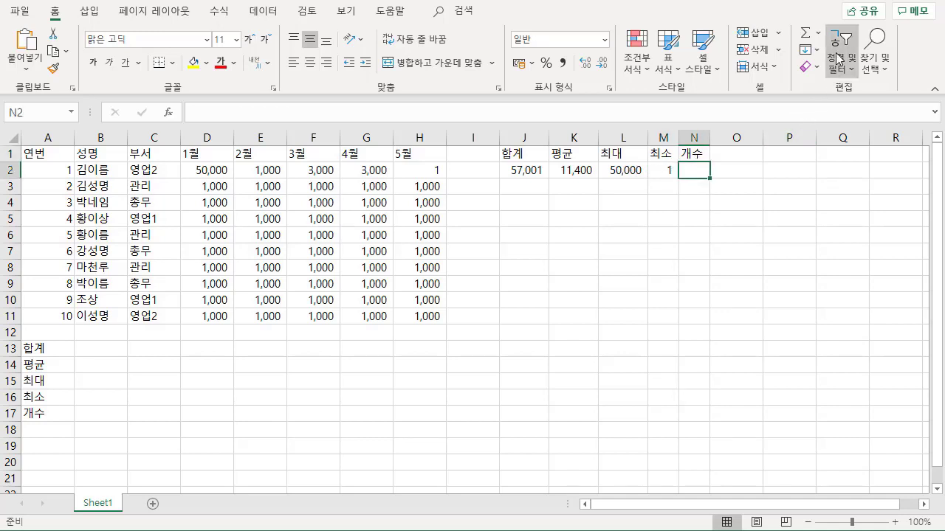
{"action": "left_click", "coordinate": [817, 32]}
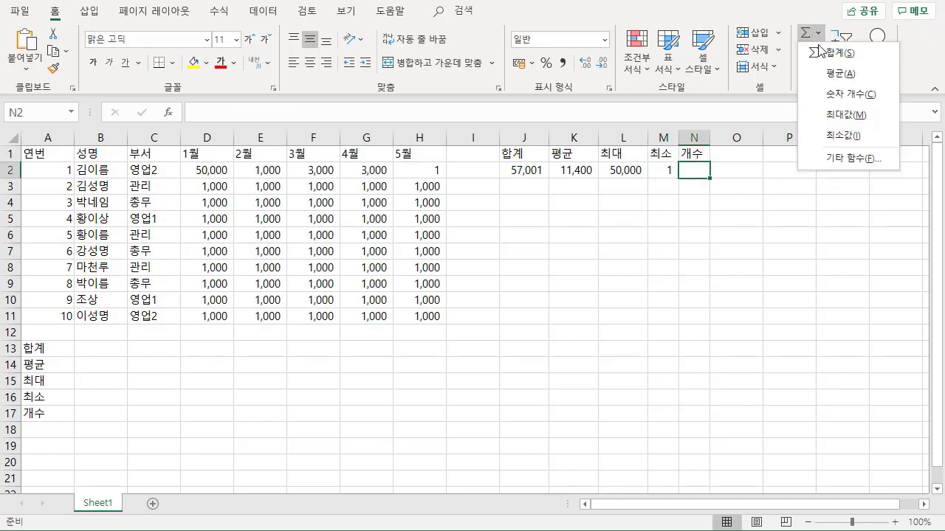
{"action": "left_click", "coordinate": [833, 94]}
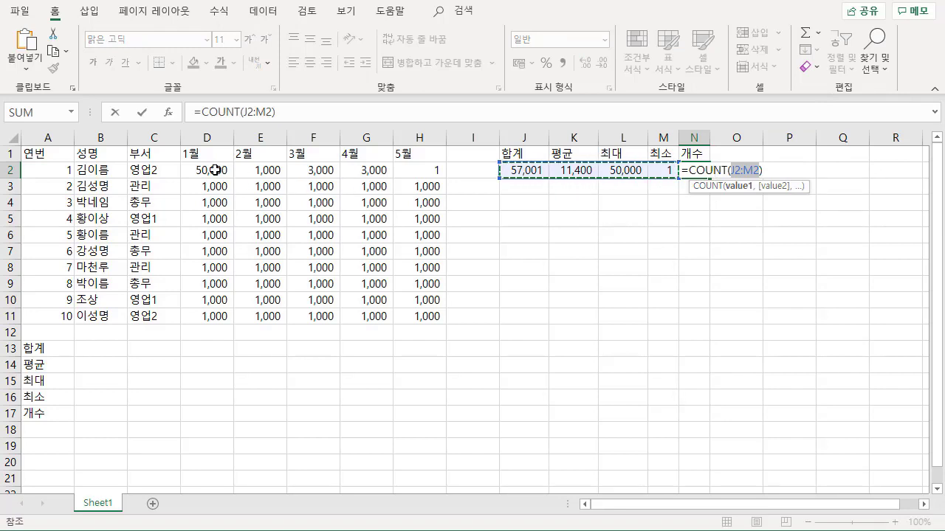
{"action": "left_click_drag", "start_coordinate": [214, 169], "coordinate": [417, 170]}
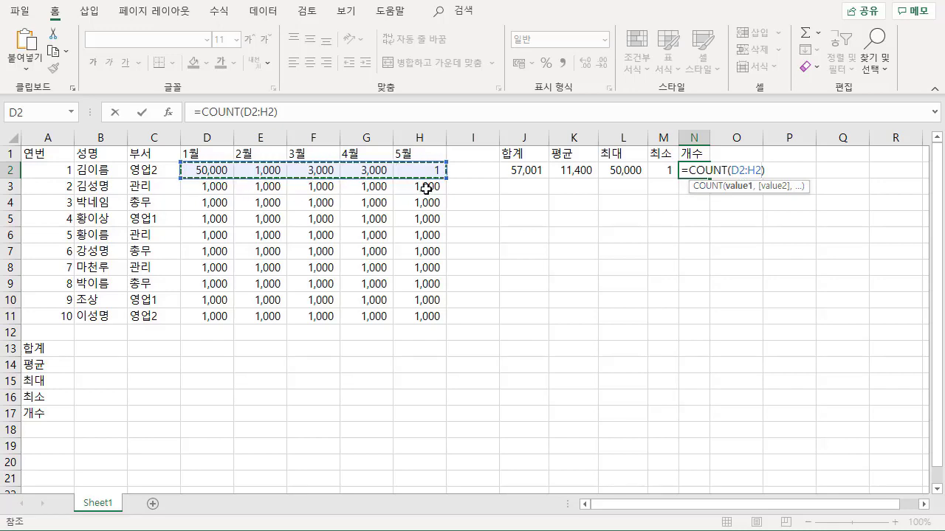
{"action": "key", "text": "Return"}
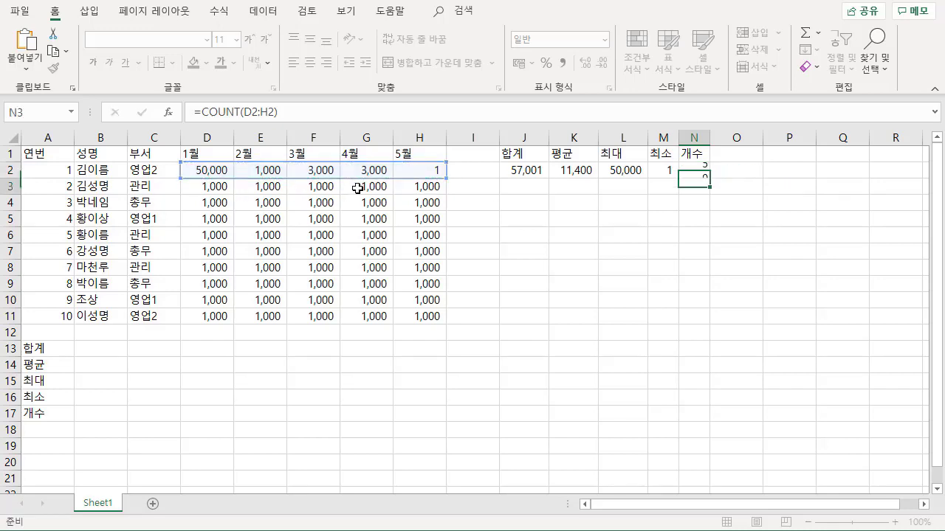
{"action": "left_click", "coordinate": [696, 171]}
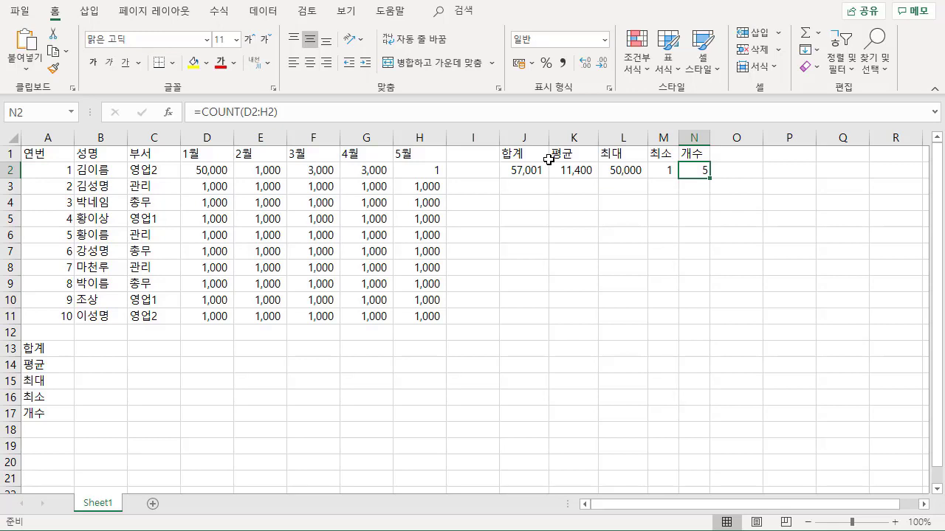
Change the COUNT range in cell N2 to C2:H2 to include the 부서 text cell
{"action": "left_click", "coordinate": [249, 111]}
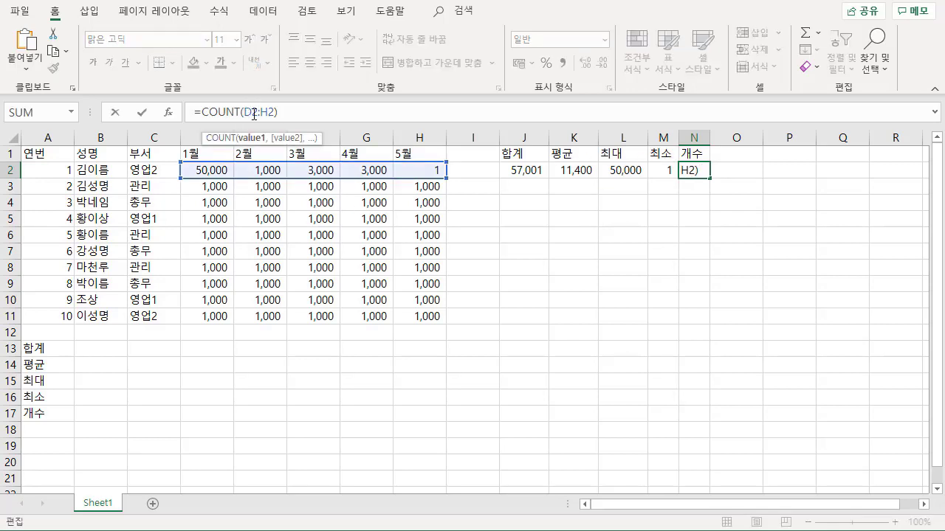
{"action": "double_click", "coordinate": [259, 111]}
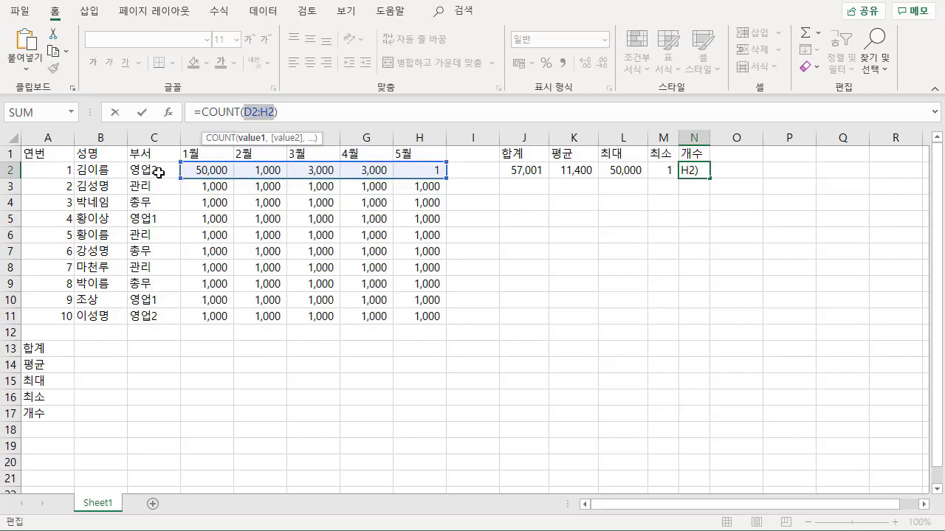
{"action": "left_click_drag", "start_coordinate": [159, 173], "coordinate": [417, 170]}
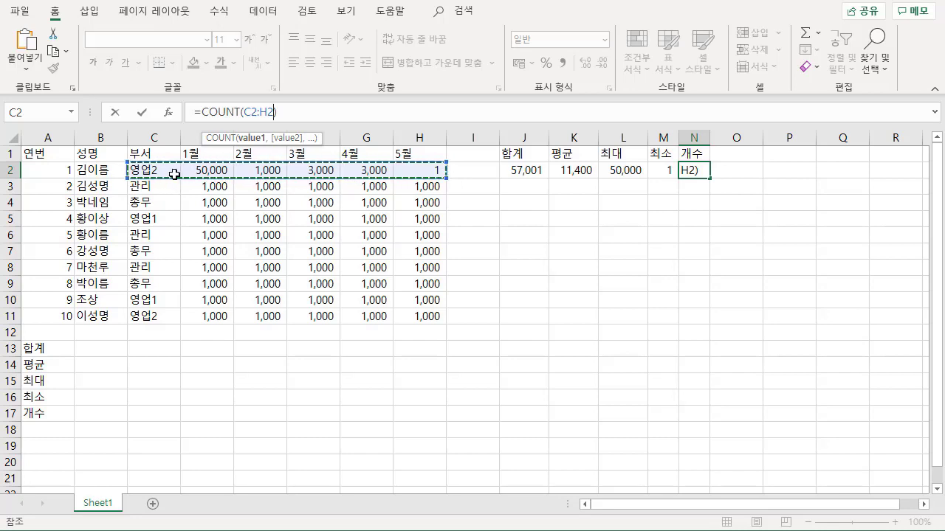
{"action": "key", "text": "Return"}
{"action": "left_click", "coordinate": [685, 169]}
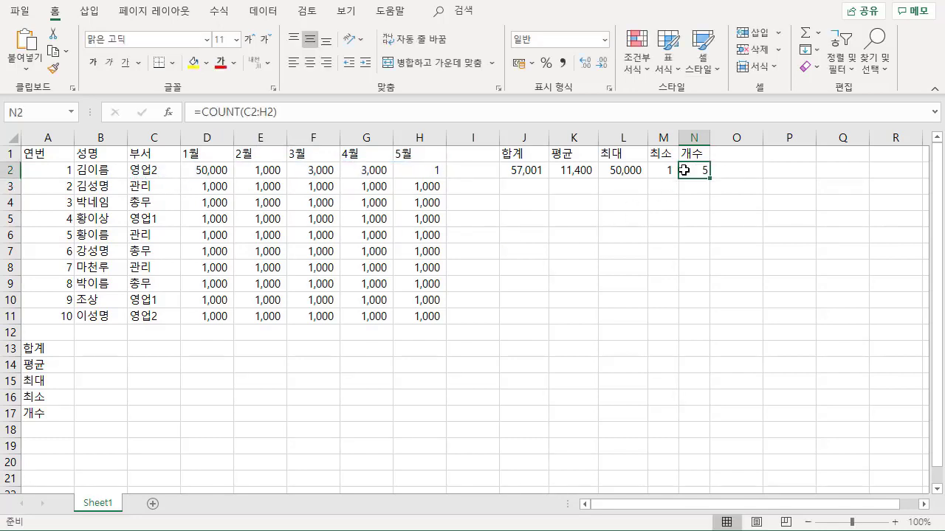
Restrict the COUNT range in cell N2 to the monthly values in D2:H2
{"action": "left_click", "coordinate": [258, 111]}
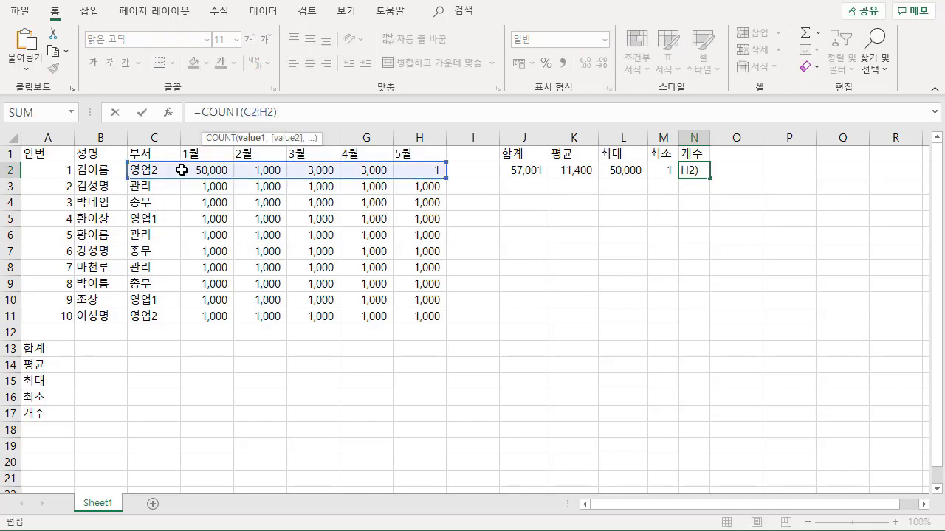
{"action": "left_click", "coordinate": [817, 34]}
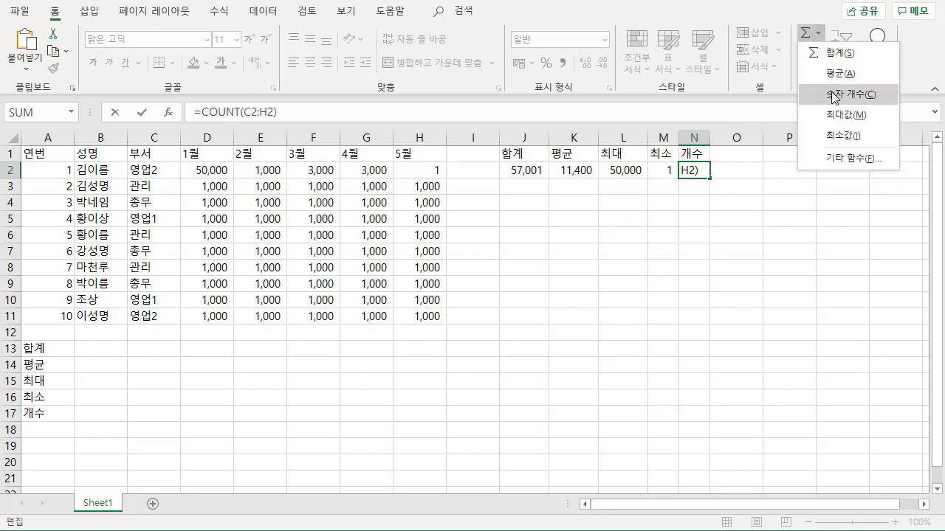
{"action": "left_click", "coordinate": [392, 118]}
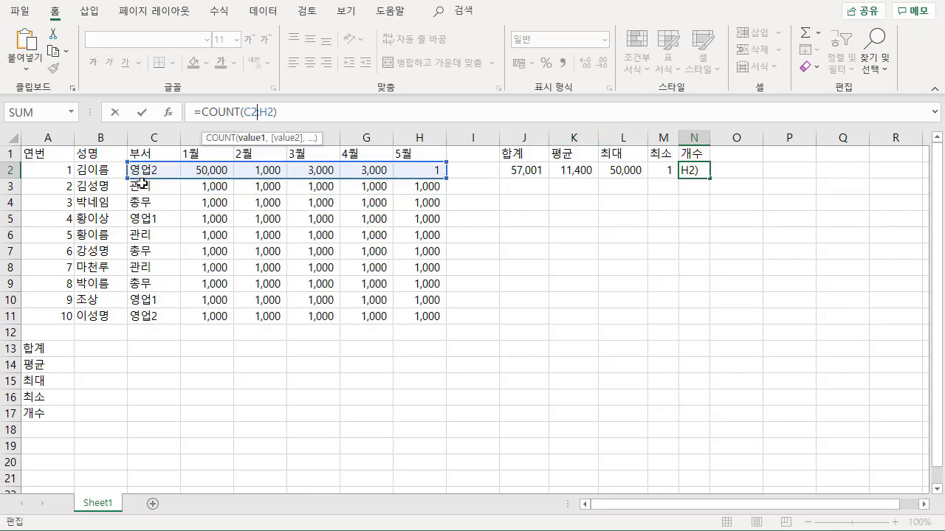
{"action": "key", "text": "ctrl+Return"}
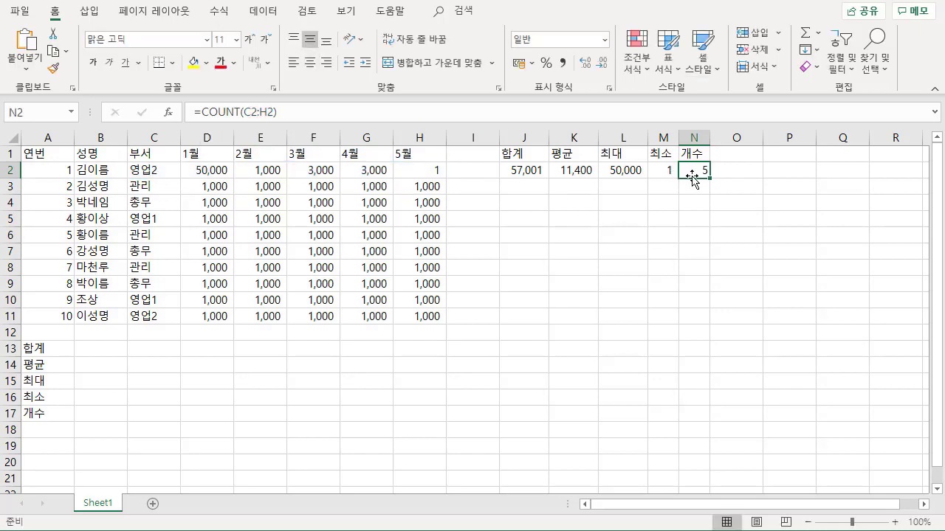
{"action": "left_click", "coordinate": [258, 112]}
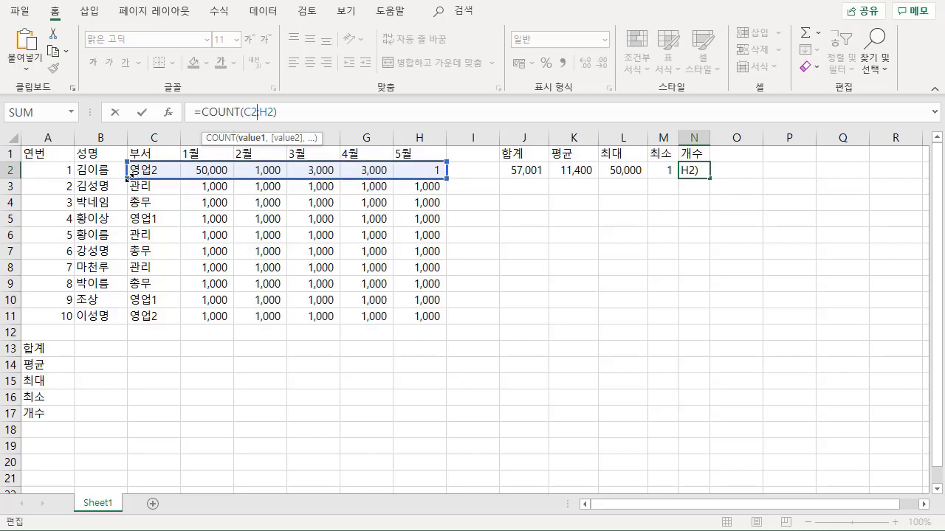
{"action": "left_click_drag", "start_coordinate": [142, 177], "coordinate": [194, 170]}
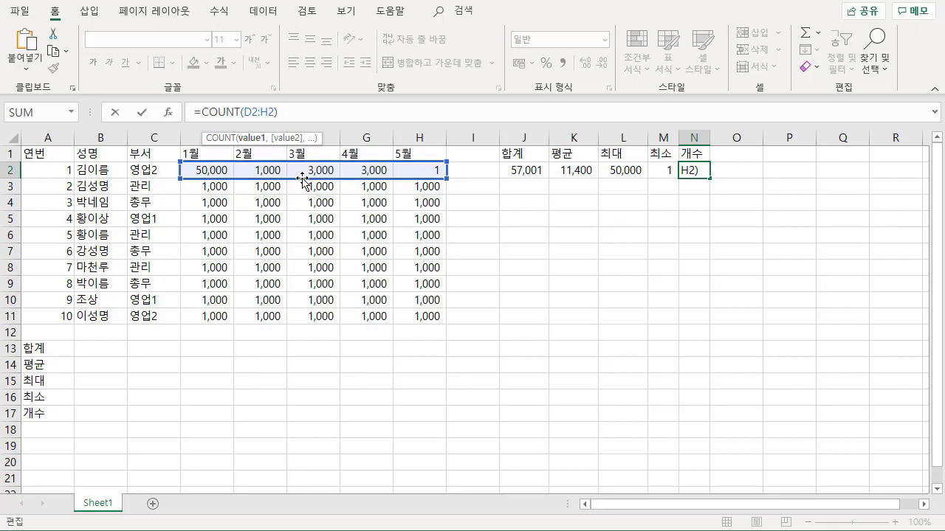
{"action": "key", "text": "Return"}
{"action": "left_click", "coordinate": [701, 169]}
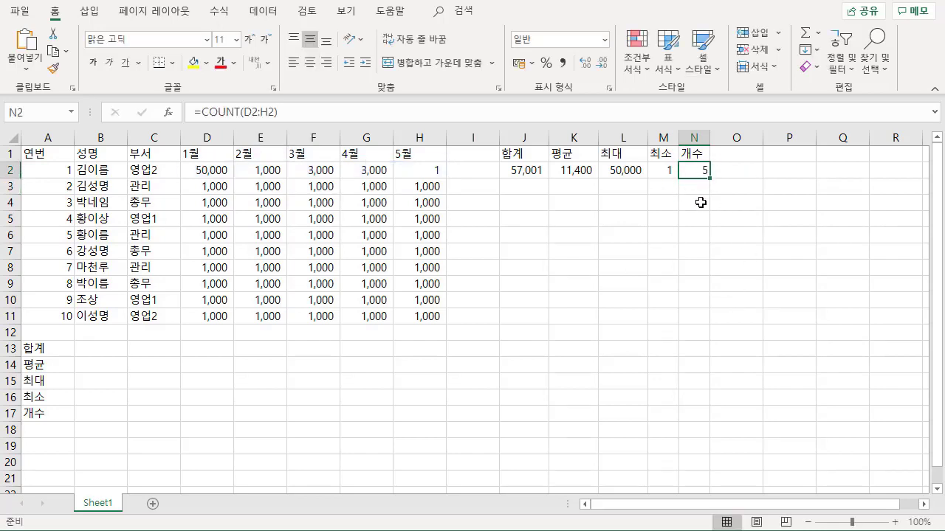
Examine the source range and the sum, average, maximum and minimum formulas in J2:M2
{"action": "left_click", "coordinate": [521, 172]}
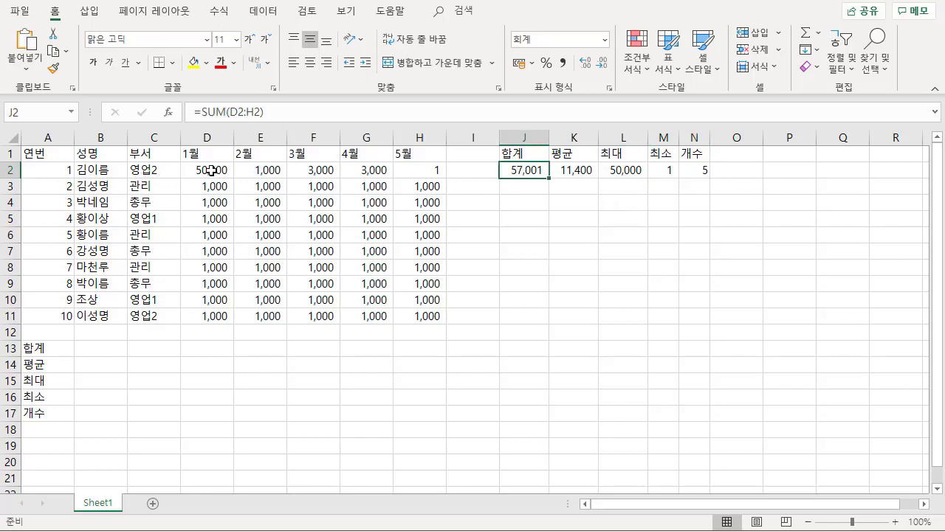
{"action": "left_click_drag", "start_coordinate": [214, 168], "coordinate": [432, 155]}
{"action": "left_click", "coordinate": [526, 155]}
{"action": "left_click", "coordinate": [561, 172]}
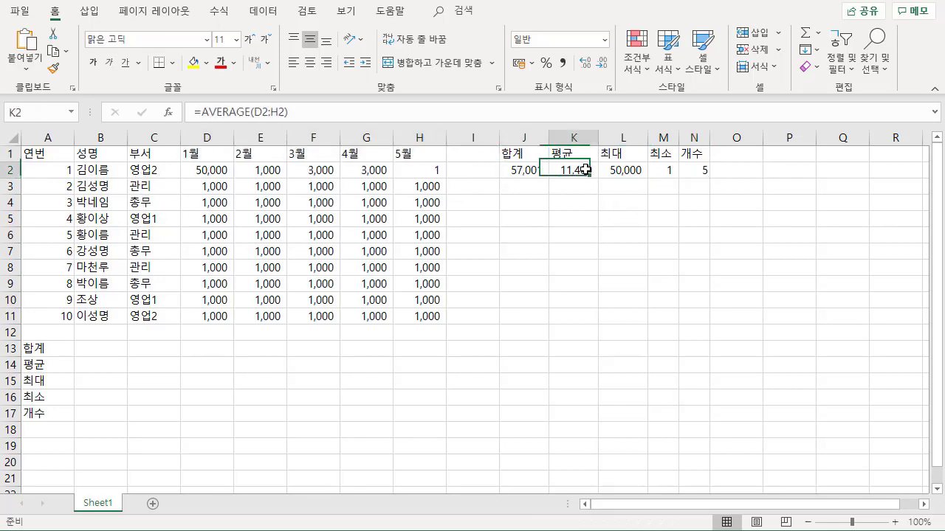
{"action": "left_click", "coordinate": [624, 170]}
{"action": "left_click", "coordinate": [664, 171]}
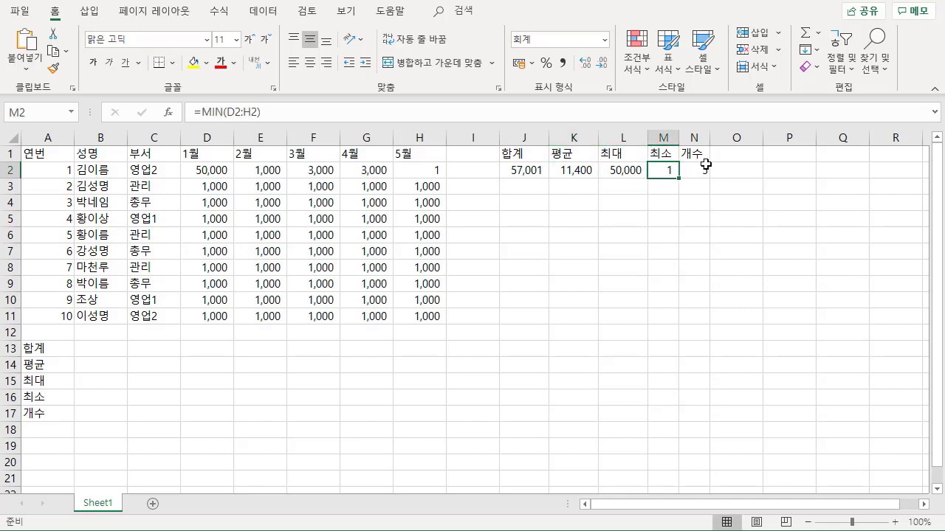
{"action": "left_click", "coordinate": [620, 219]}
Fill the 합계 formula in J2 and the 평균 formula in K2 down to row 11
{"action": "left_click", "coordinate": [523, 170]}
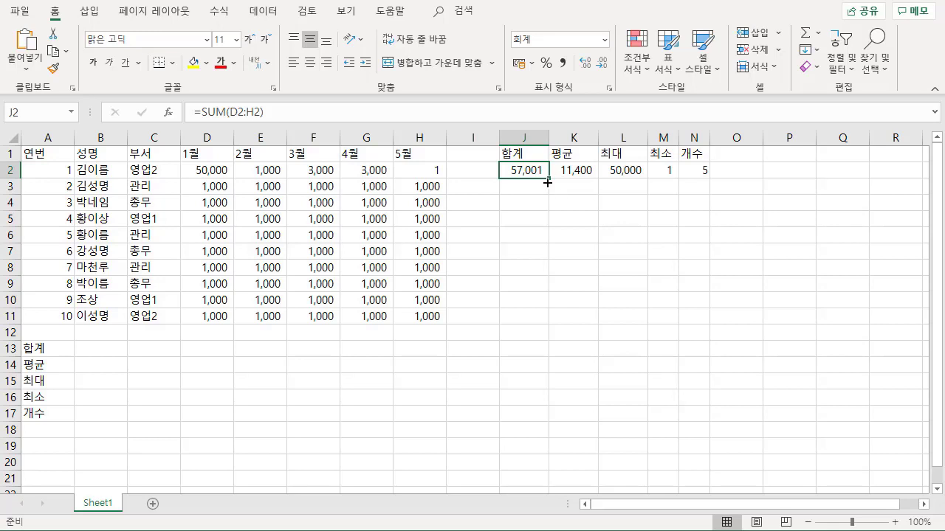
{"action": "left_click_drag", "start_coordinate": [551, 180], "coordinate": [545, 325]}
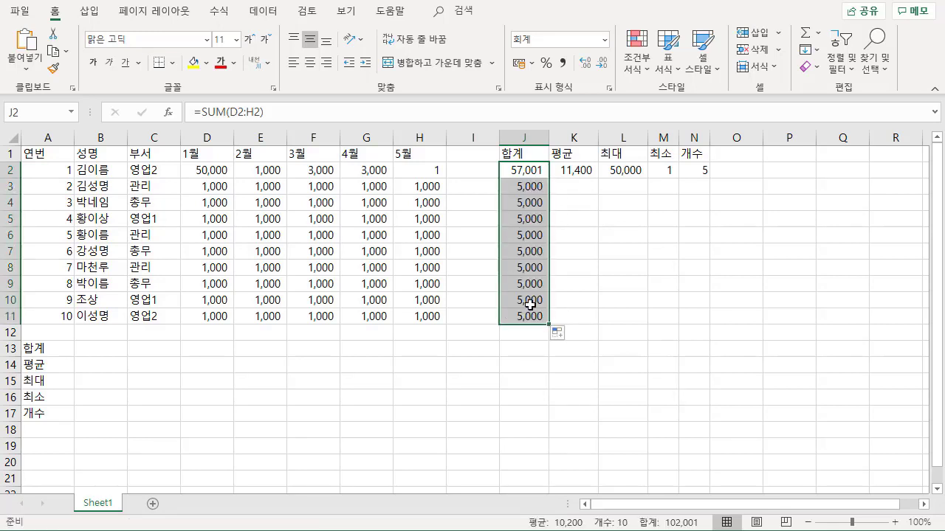
{"action": "left_click", "coordinate": [591, 170]}
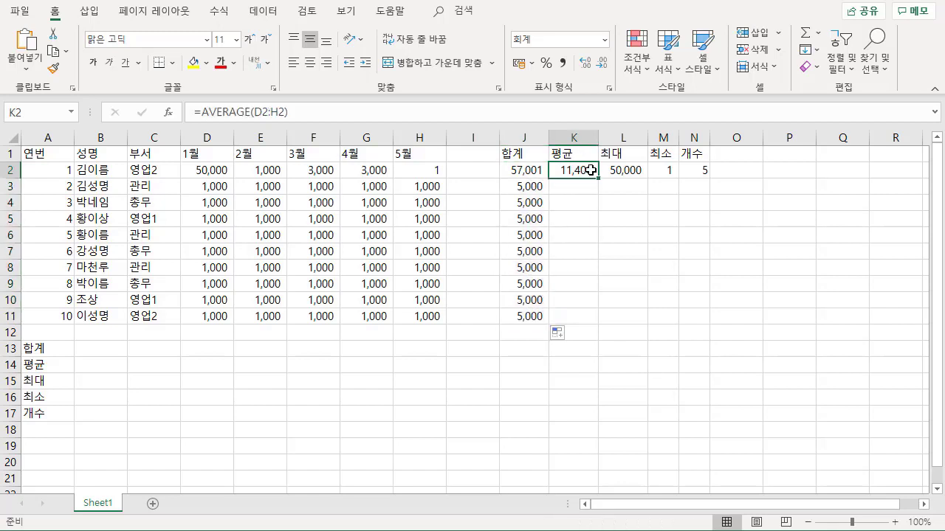
{"action": "left_click_drag", "start_coordinate": [597, 179], "coordinate": [554, 323]}
{"action": "left_click", "coordinate": [588, 246]}
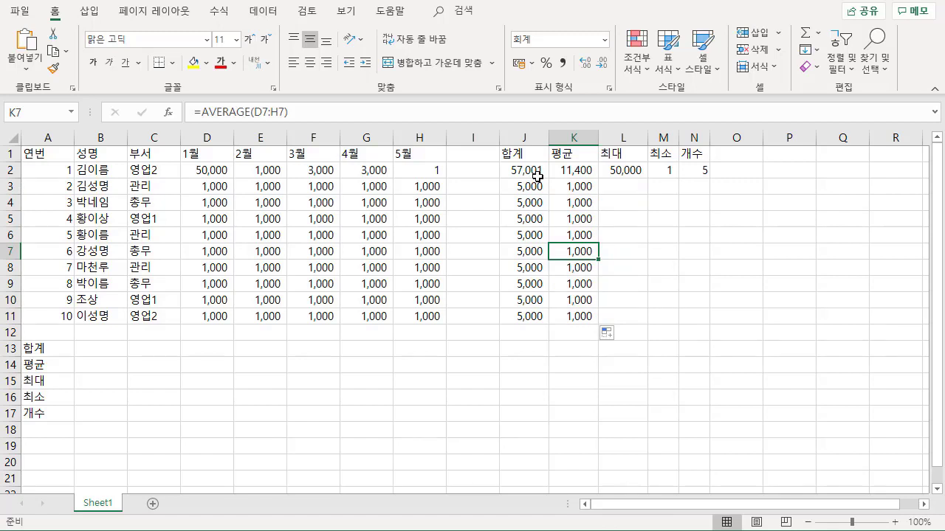
Fill the formulas in J2:N2 down to row 11 together and auto-fit the width of column M
{"action": "left_click_drag", "start_coordinate": [533, 170], "coordinate": [686, 171]}
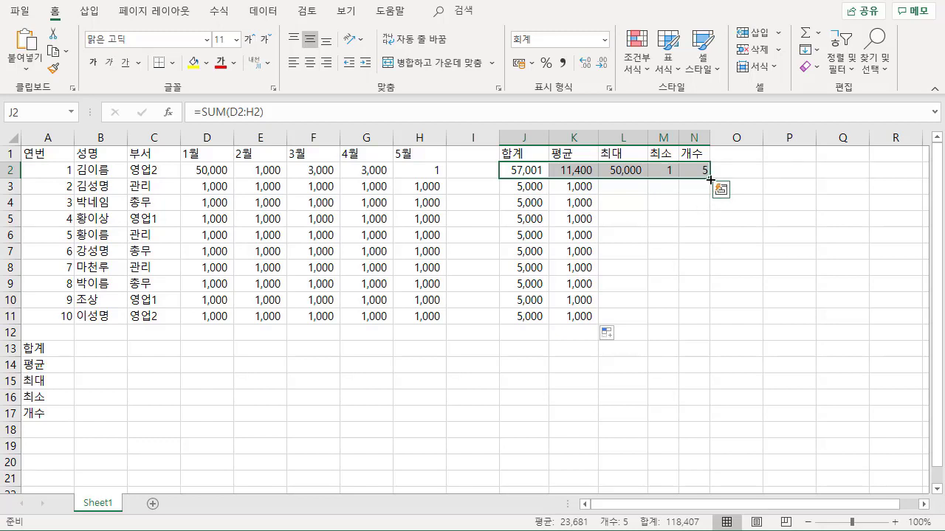
{"action": "left_click_drag", "start_coordinate": [709, 179], "coordinate": [709, 325]}
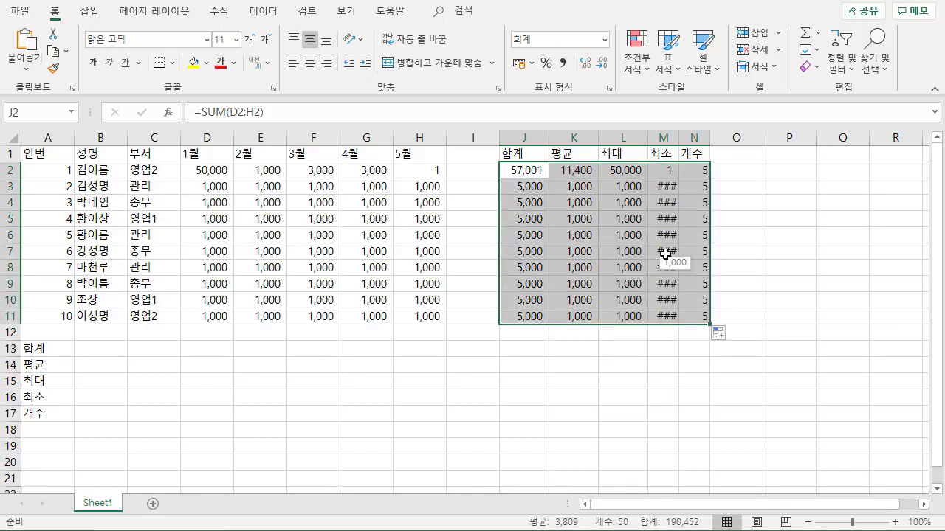
{"action": "left_click", "coordinate": [611, 235]}
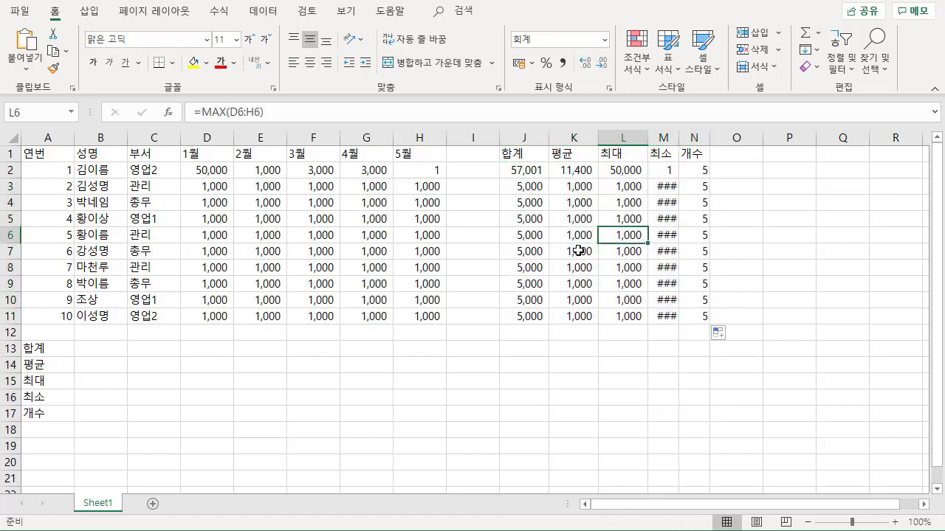
{"action": "double_click", "coordinate": [679, 137]}
{"action": "left_click", "coordinate": [675, 172]}
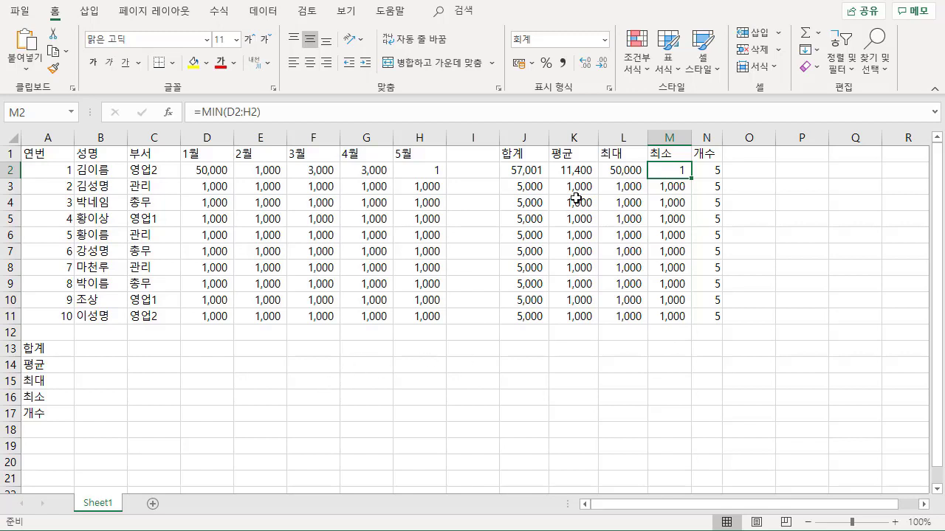
{"action": "left_click", "coordinate": [534, 171]}
{"action": "left_click_drag", "start_coordinate": [97, 174], "coordinate": [520, 171]}
{"action": "left_click", "coordinate": [521, 171]}
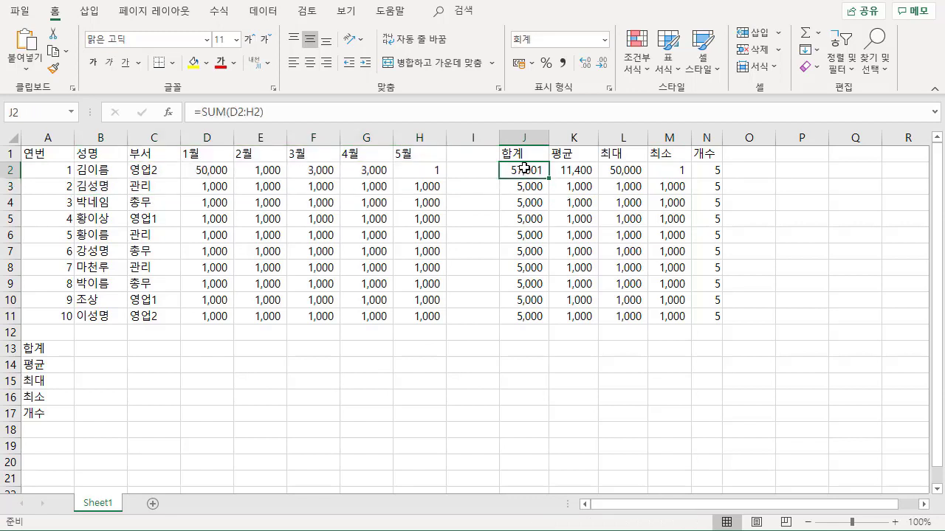
Start a SUM formula in the 합계 cell D13 with the 1월 values D2:D11 as its range
{"action": "left_click", "coordinate": [204, 349]}
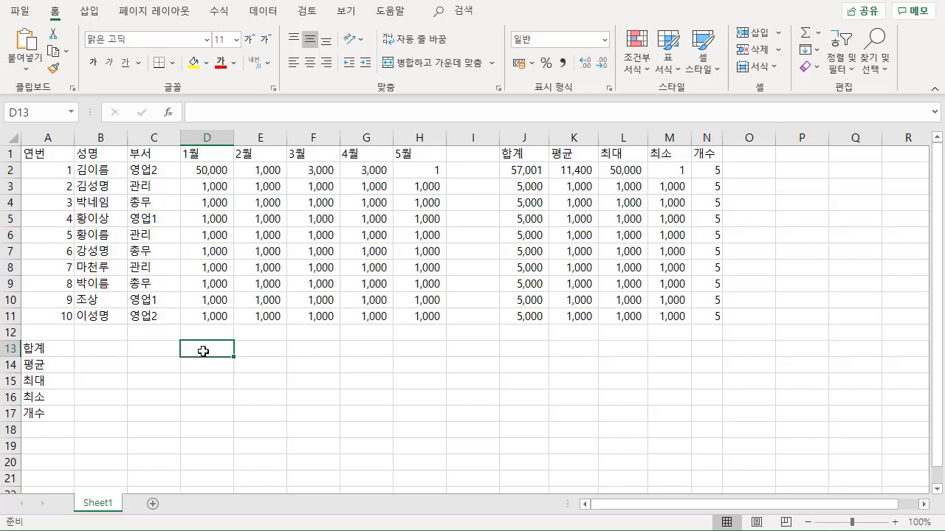
{"action": "type", "text": "=s"}
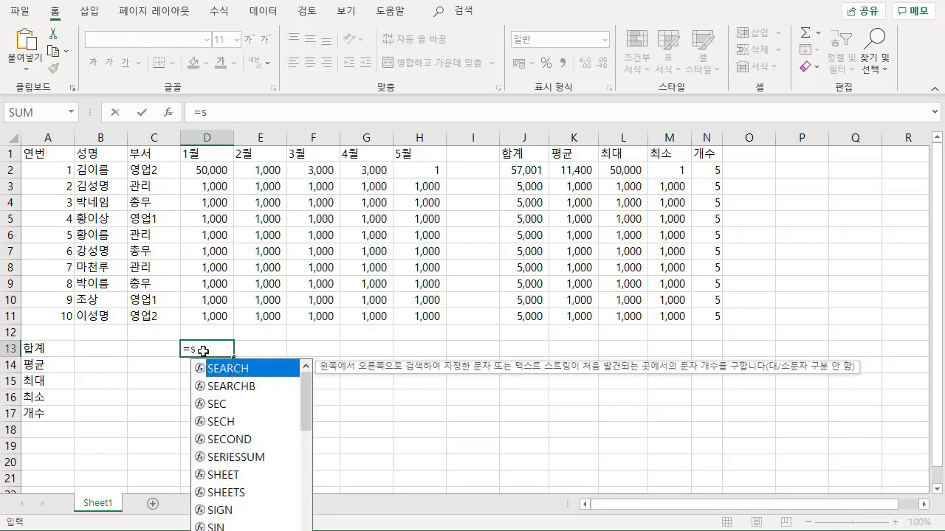
{"action": "type", "text": "u"}
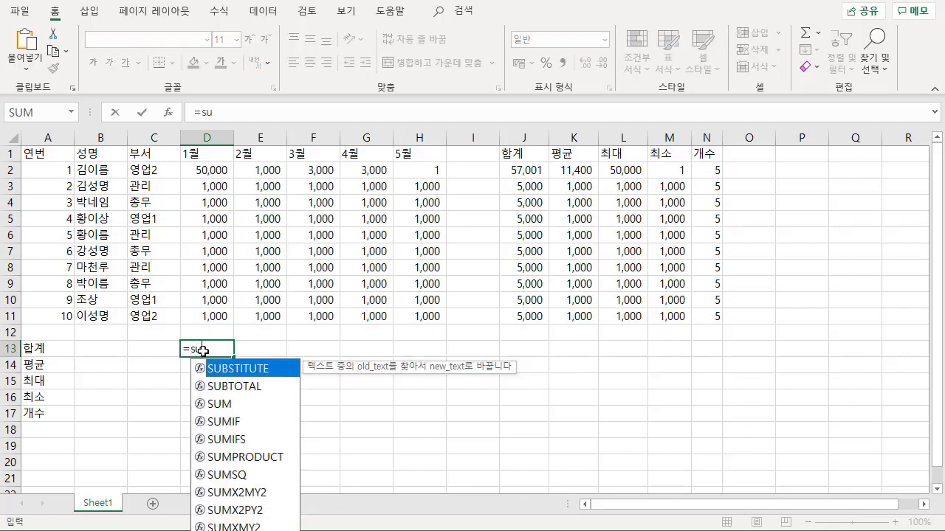
{"action": "left_click", "coordinate": [222, 406]}
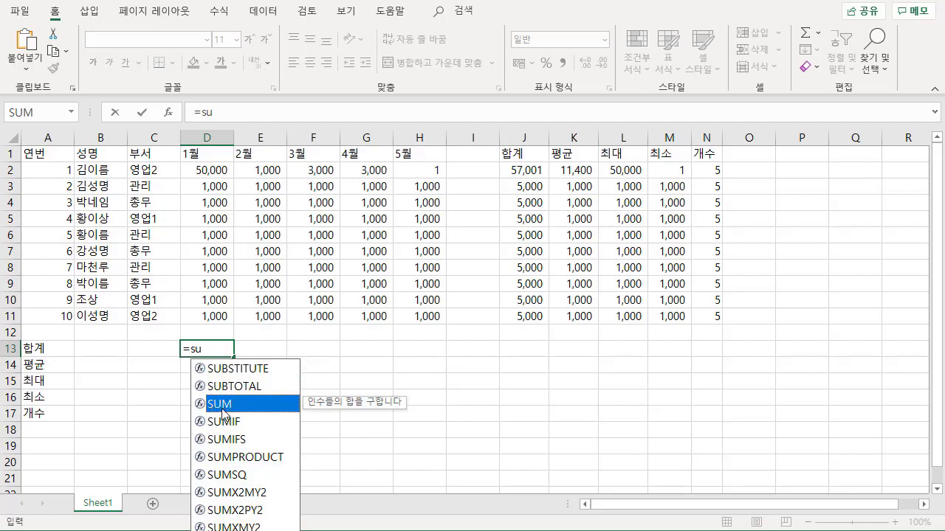
{"action": "double_click", "coordinate": [224, 408]}
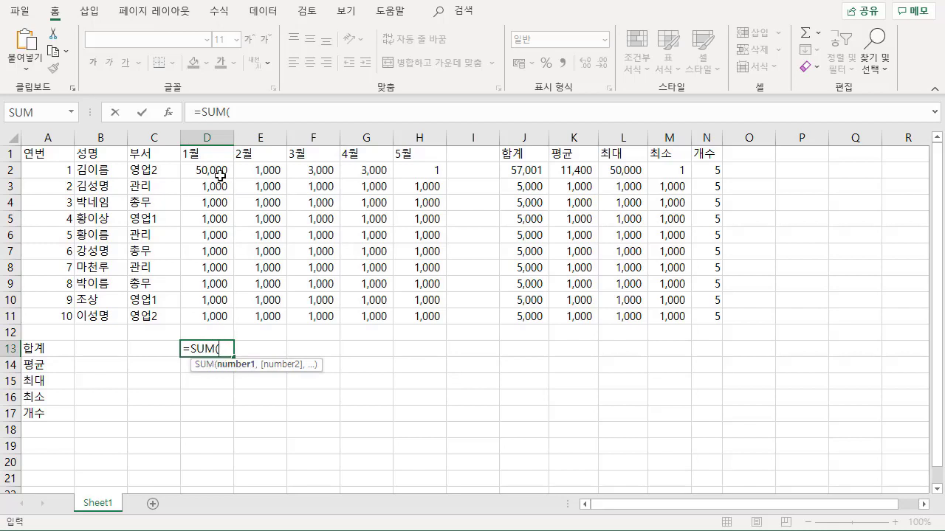
{"action": "left_click_drag", "start_coordinate": [218, 169], "coordinate": [218, 315]}
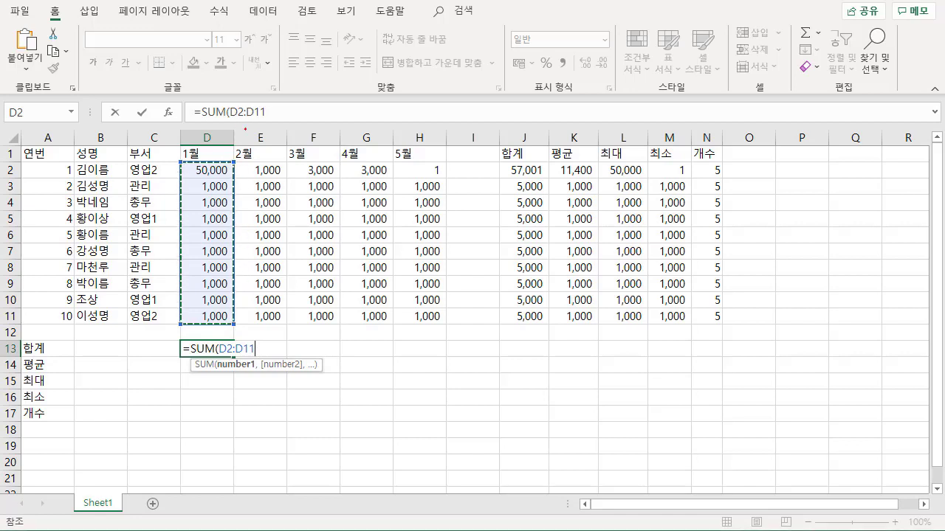
{"action": "mouse_move", "coordinate": [269, 127]}
{"action": "left_mouse_down"}
{"action": "mouse_move", "coordinate": [295, 104]}
{"action": "mouse_move", "coordinate": [279, 129]}
{"action": "left_mouse_up"}
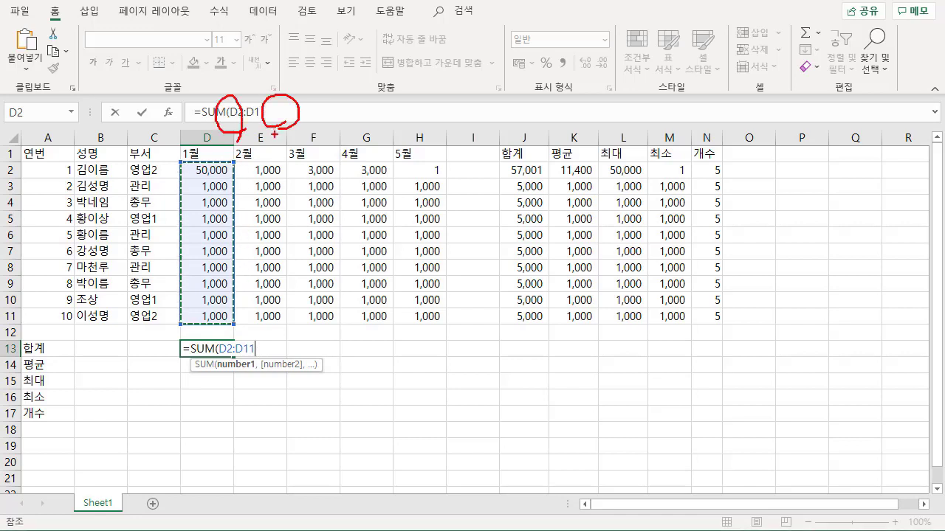
{"action": "key", "text": "Escape"}
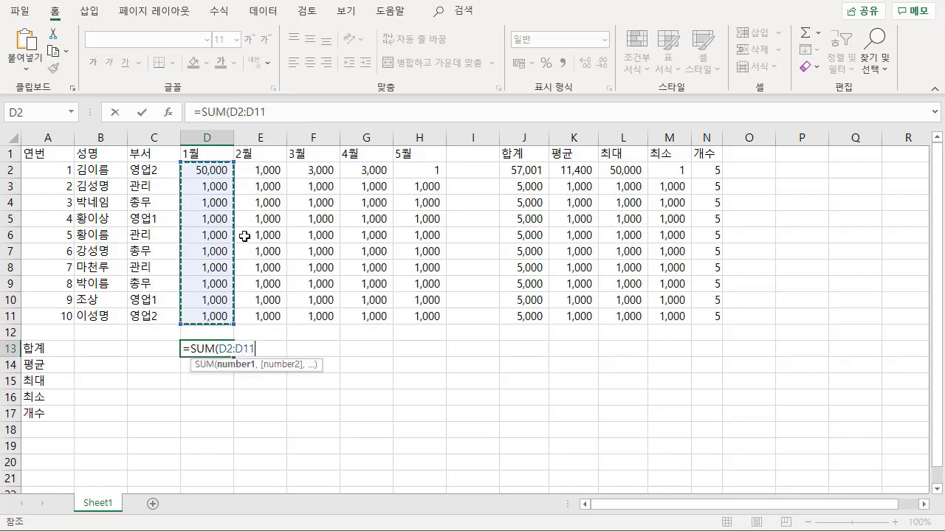
{"action": "key", "text": "ctrl+2"}
{"action": "left_click_drag", "start_coordinate": [199, 126], "coordinate": [185, 104]}
{"action": "mouse_move", "coordinate": [234, 123]}
{"action": "left_mouse_down"}
{"action": "mouse_move", "coordinate": [200, 108]}
{"action": "mouse_move", "coordinate": [219, 128]}
{"action": "left_mouse_up"}
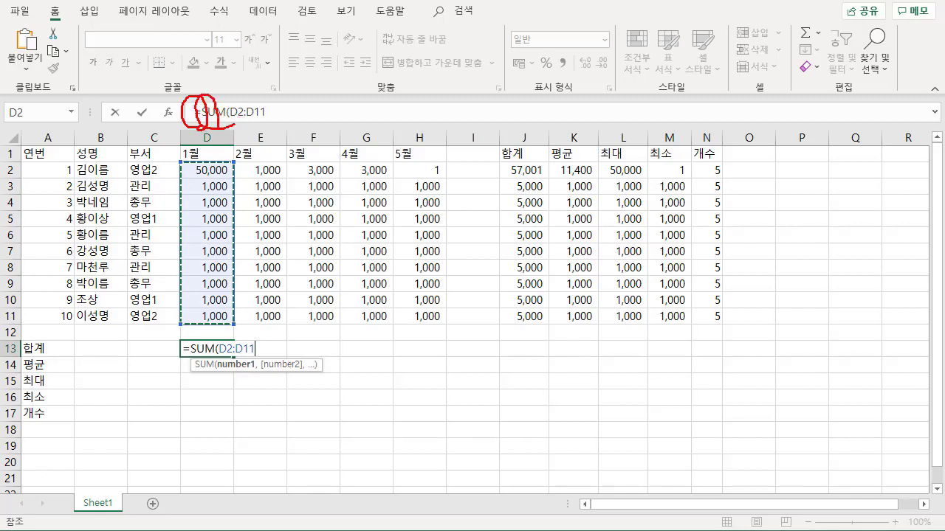
{"action": "mouse_move", "coordinate": [264, 161]}
{"action": "left_mouse_down"}
{"action": "mouse_move", "coordinate": [245, 205]}
{"action": "mouse_move", "coordinate": [307, 185]}
{"action": "mouse_move", "coordinate": [373, 209]}
{"action": "left_mouse_up"}
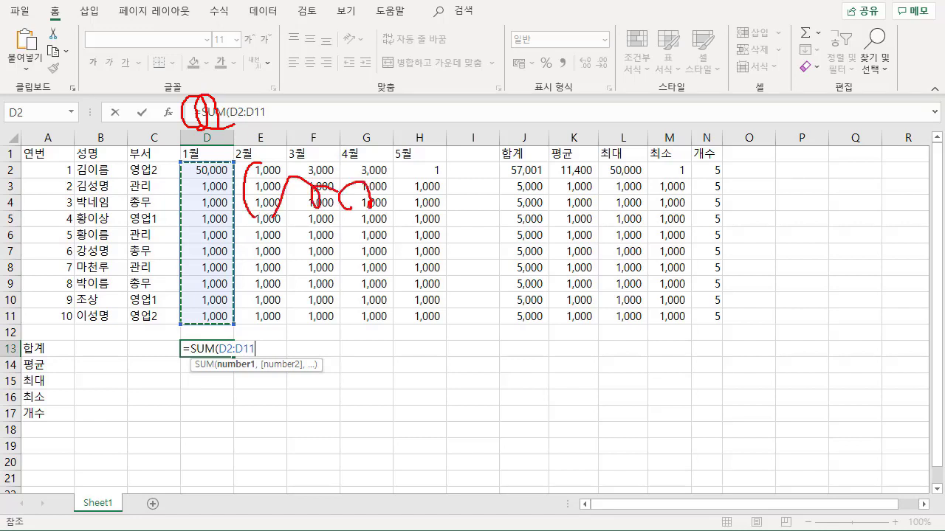
{"action": "mouse_move", "coordinate": [428, 216]}
{"action": "left_mouse_down"}
{"action": "mouse_move", "coordinate": [420, 177]}
{"action": "mouse_move", "coordinate": [428, 206]}
{"action": "left_mouse_up"}
{"action": "left_click_drag", "start_coordinate": [464, 205], "coordinate": [463, 193]}
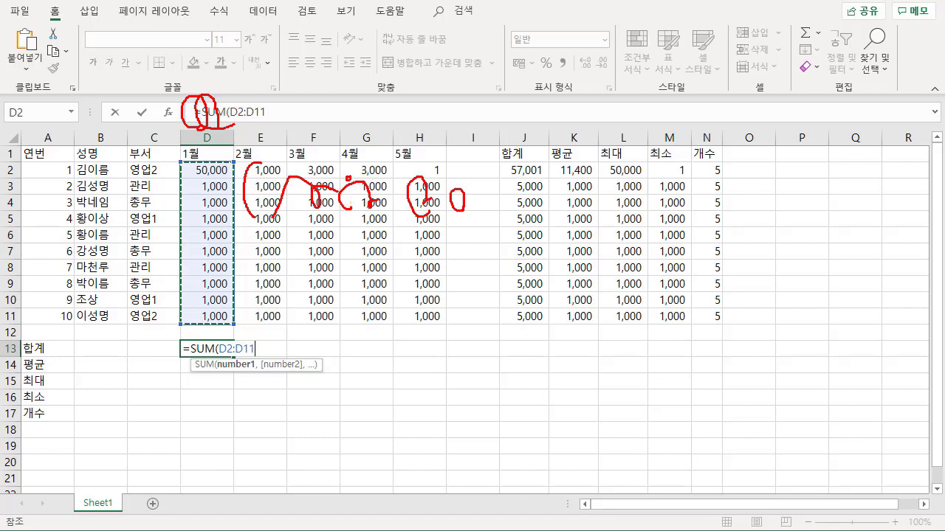
{"action": "mouse_move", "coordinate": [407, 214]}
{"action": "left_mouse_down"}
{"action": "mouse_move", "coordinate": [407, 222]}
{"action": "mouse_move", "coordinate": [443, 176]}
{"action": "mouse_move", "coordinate": [435, 214]}
{"action": "left_mouse_up"}
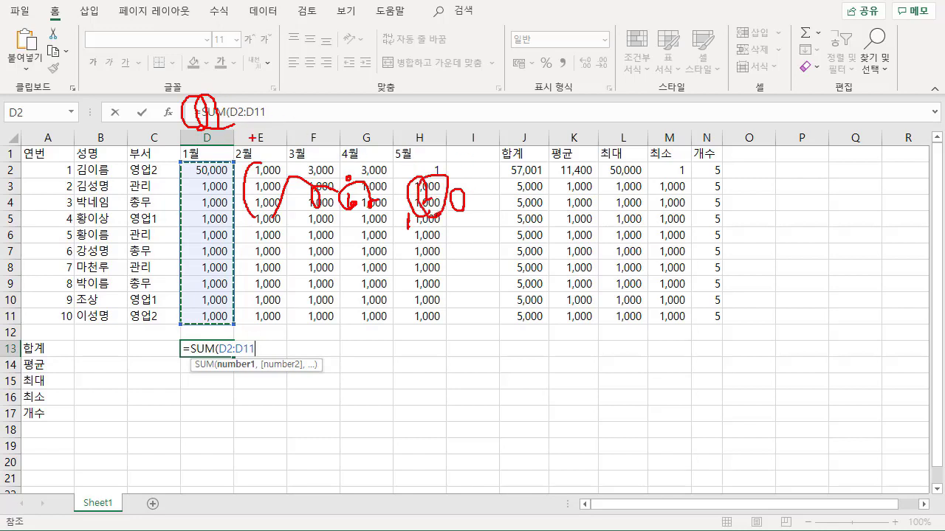
{"action": "mouse_move", "coordinate": [468, 163]}
{"action": "left_mouse_down"}
{"action": "mouse_move", "coordinate": [480, 206]}
{"action": "mouse_move", "coordinate": [468, 227]}
{"action": "left_mouse_up"}
{"action": "left_click_drag", "start_coordinate": [262, 167], "coordinate": [255, 219]}
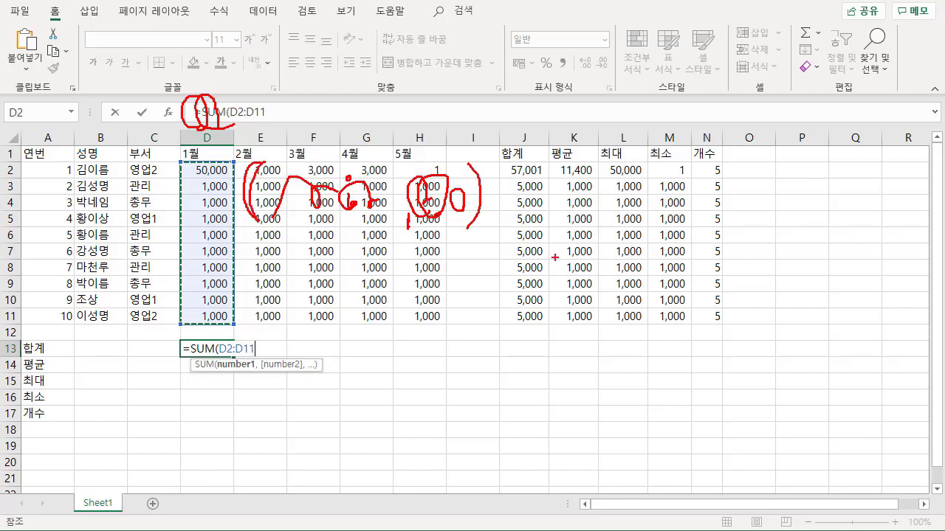
{"action": "left_click_drag", "start_coordinate": [476, 165], "coordinate": [483, 232]}
{"action": "key", "text": "Escape"}
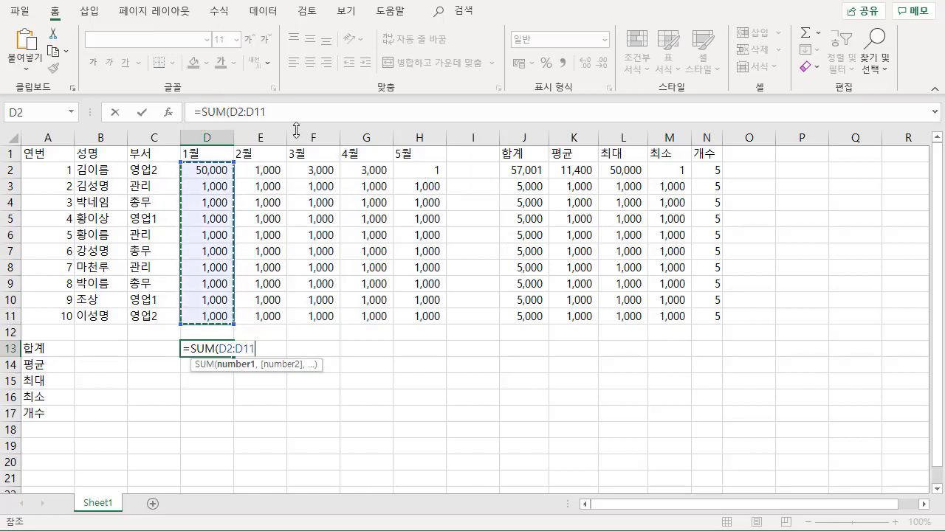
Complete the formula in D13 as =SUM(D2:D11) and check it in the cell
{"action": "type", "text": ")"}
{"action": "key", "text": "Return"}
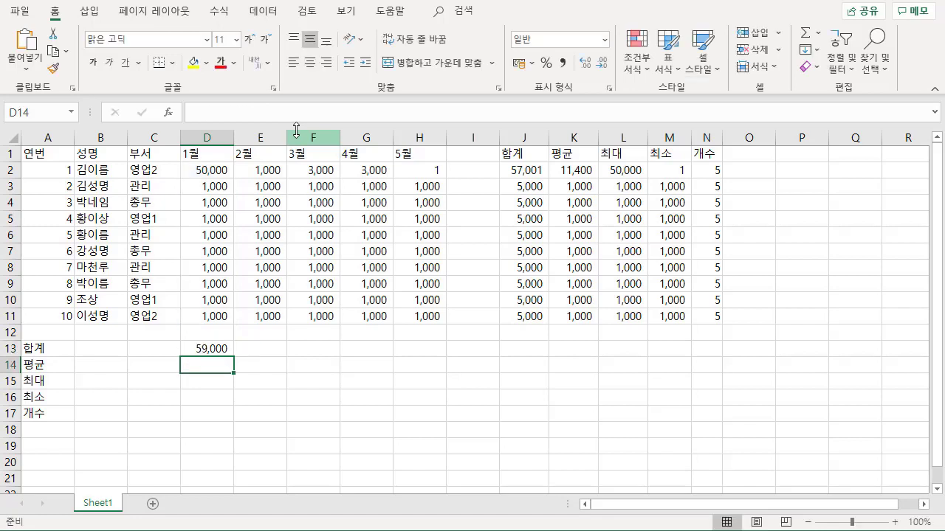
{"action": "left_click", "coordinate": [224, 350]}
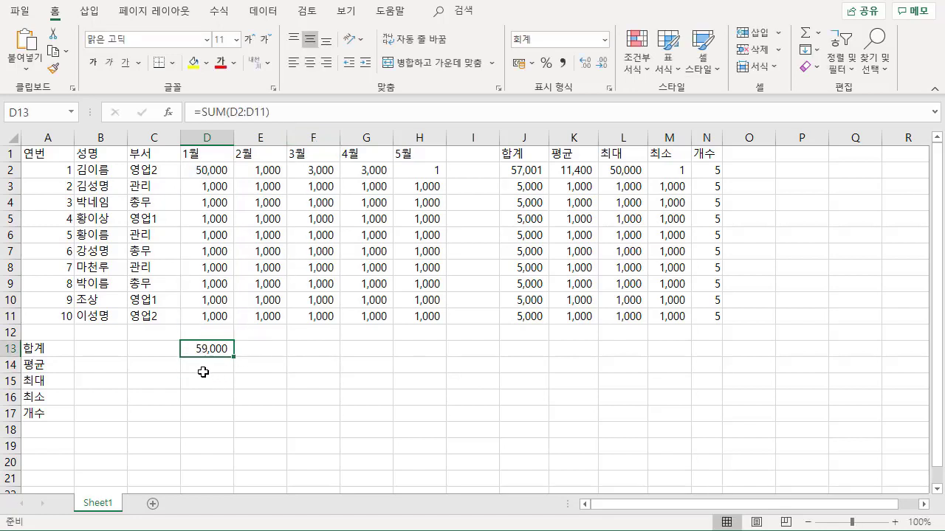
Calculate the 1월 average in the 평균 cell D14 with =AVERAGE(D2:D11)
{"action": "left_click", "coordinate": [208, 367]}
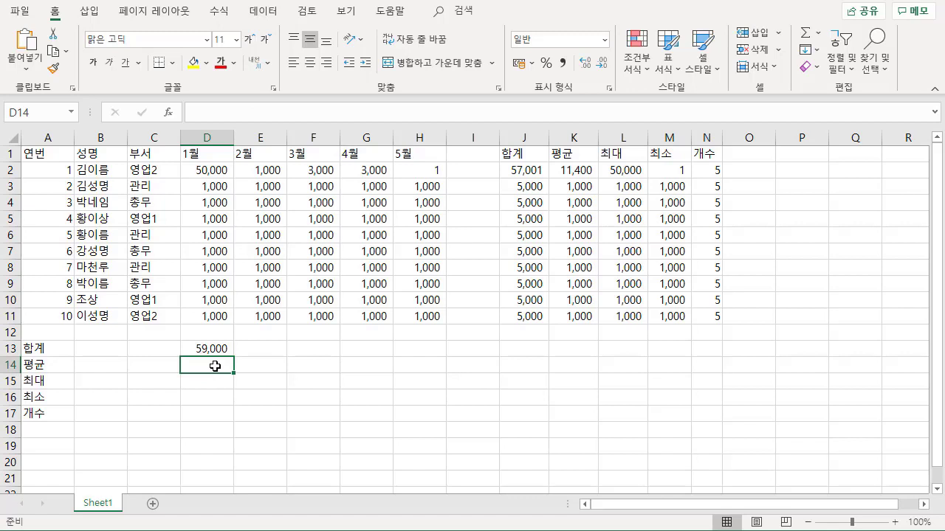
{"action": "type", "text": "="}
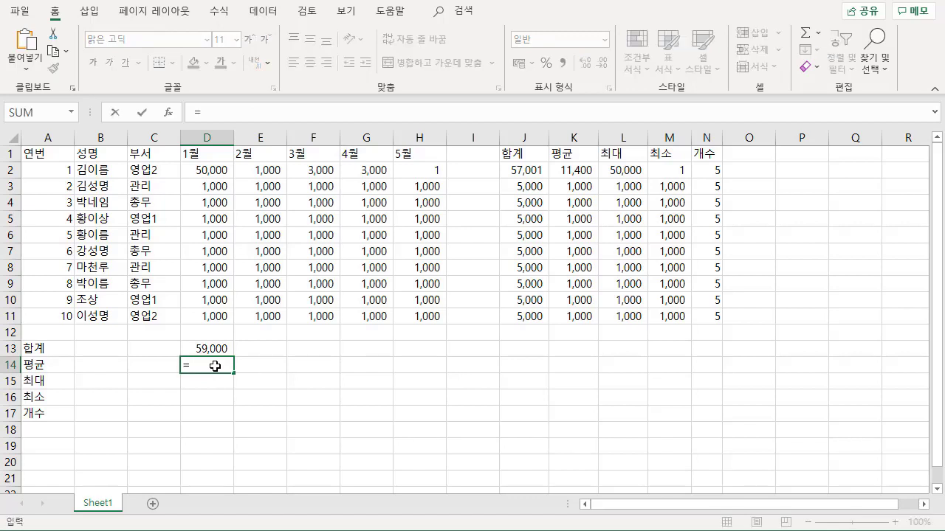
{"action": "type", "text": "av"}
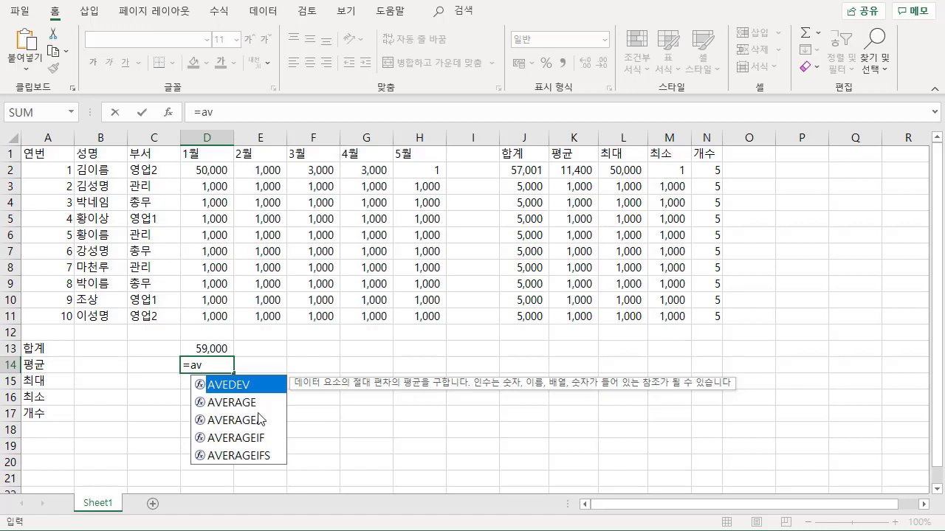
{"action": "left_click", "coordinate": [228, 409]}
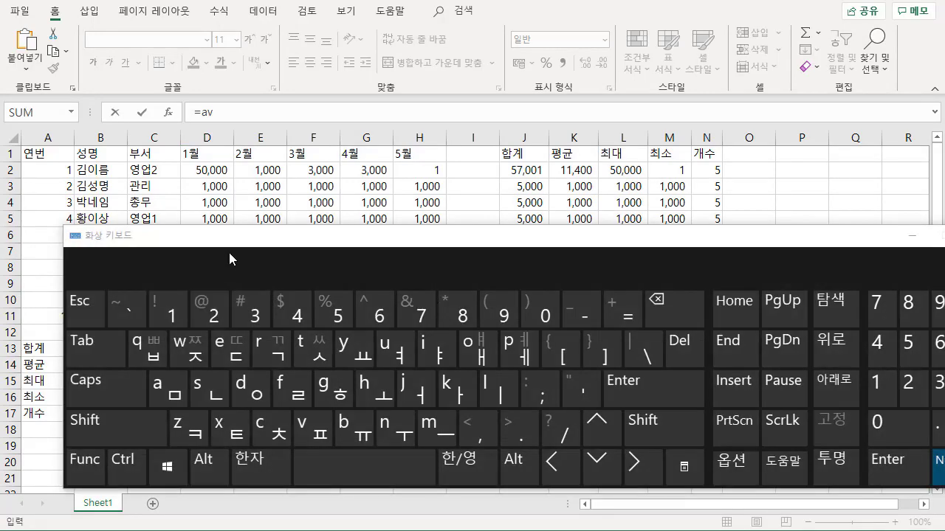
{"action": "left_click_drag", "start_coordinate": [223, 237], "coordinate": [162, 220]}
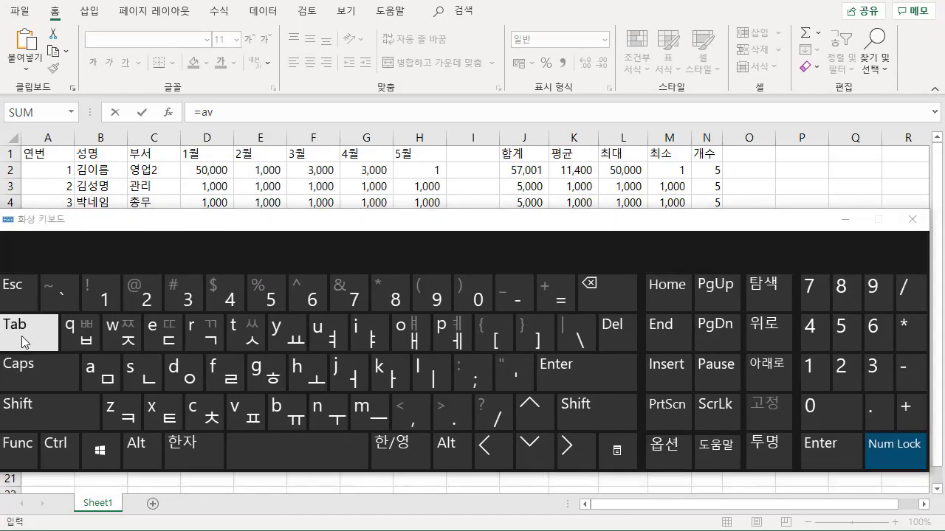
{"action": "left_click", "coordinate": [914, 221]}
{"action": "left_click", "coordinate": [217, 366]}
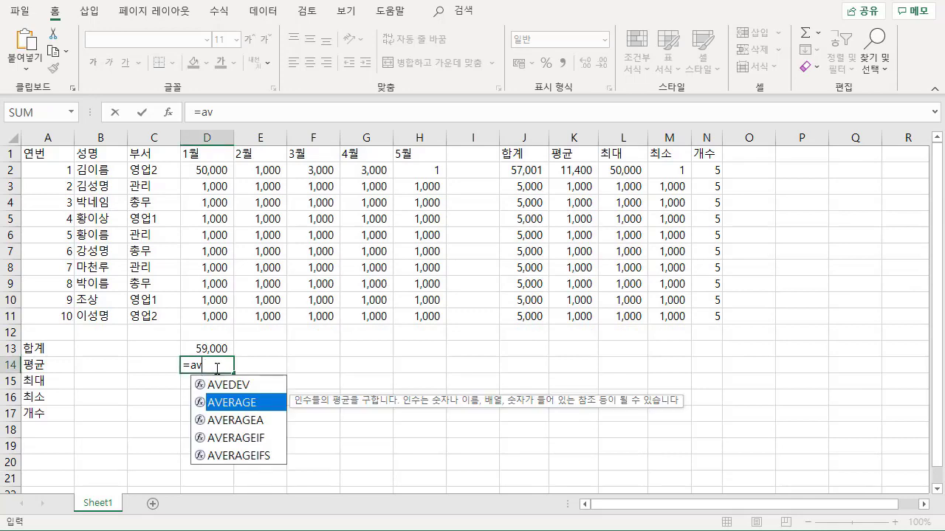
{"action": "type", "text": "e"}
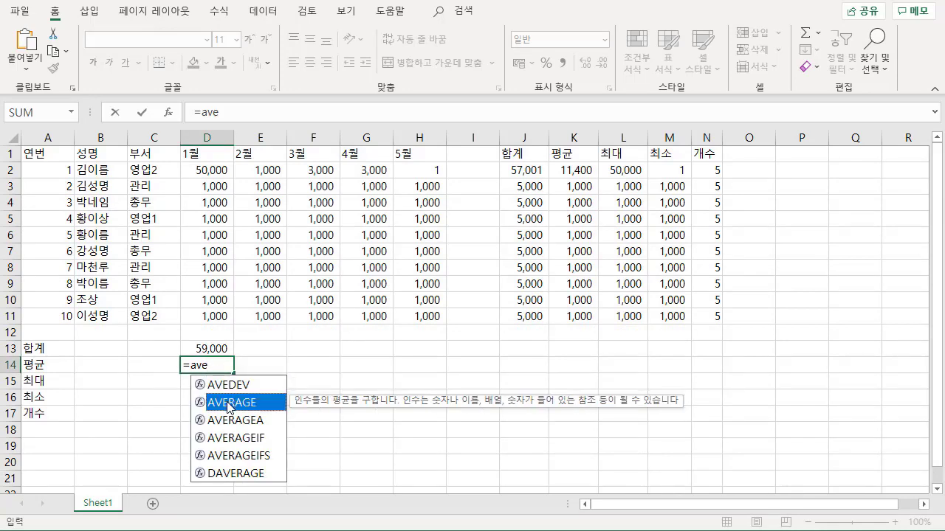
{"action": "left_click", "coordinate": [227, 405]}
{"action": "double_click", "coordinate": [227, 403]}
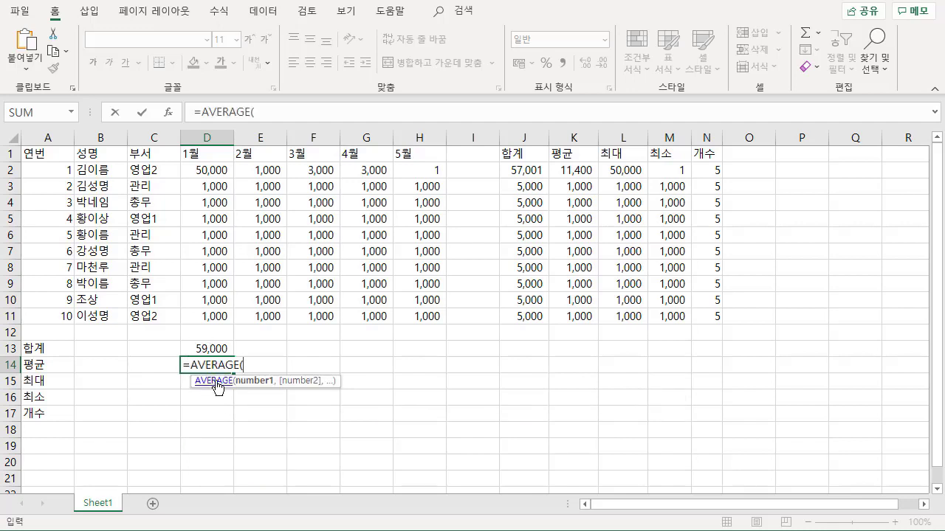
{"action": "left_click_drag", "start_coordinate": [213, 175], "coordinate": [213, 312]}
{"action": "type", "text": ")"}
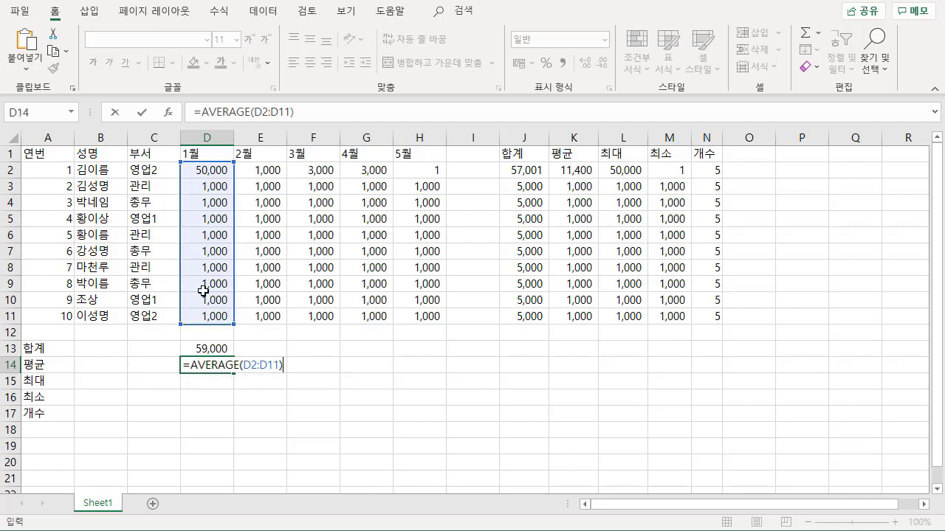
{"action": "key", "text": "Return"}
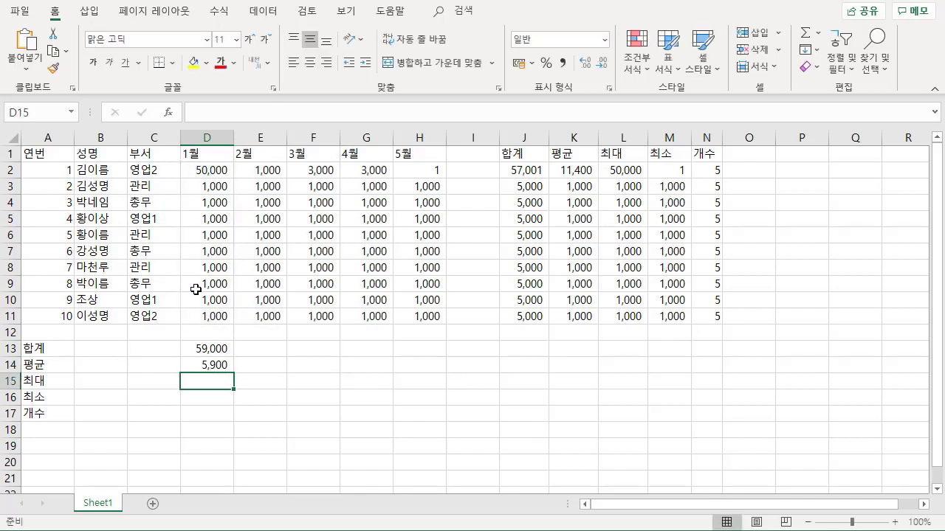
Calculate the 1월 maximum in the 최대 cell D15 with =MAX(D2:D11)
{"action": "type", "text": "="}
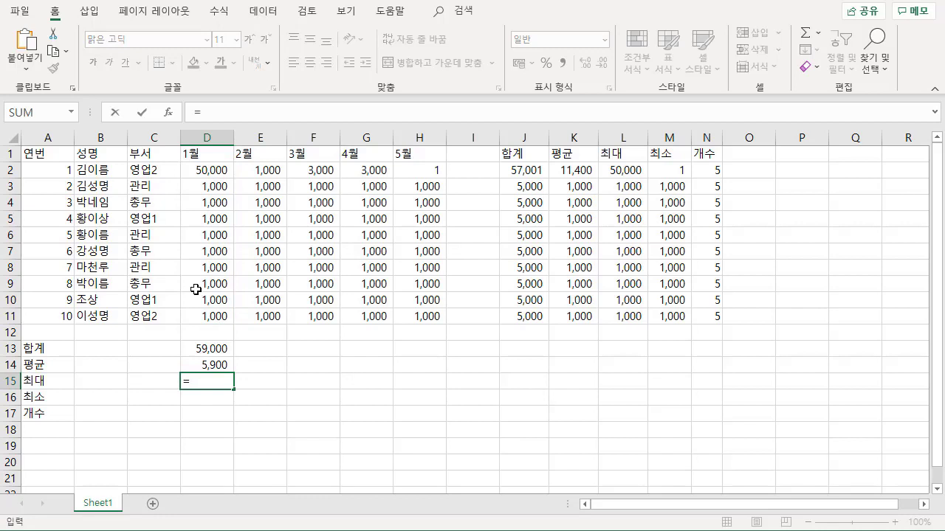
{"action": "type", "text": "max("}
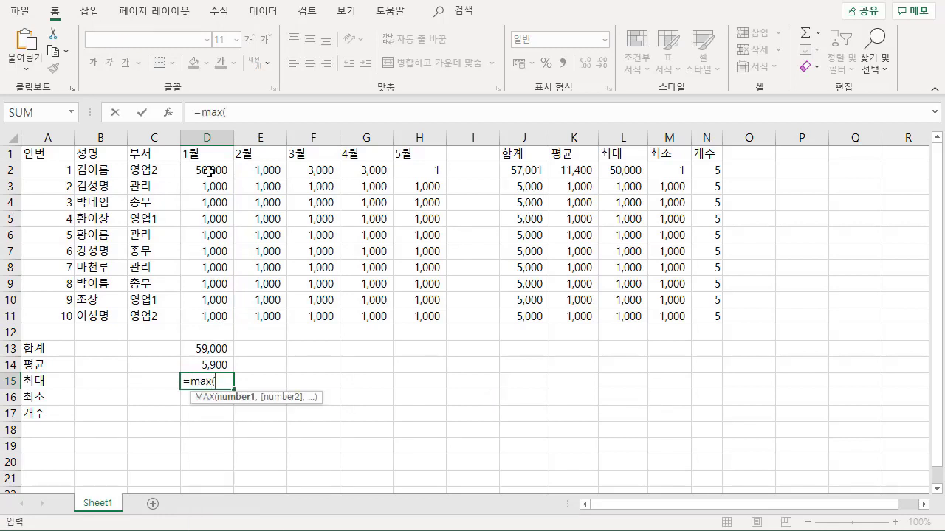
{"action": "left_click_drag", "start_coordinate": [207, 169], "coordinate": [198, 315]}
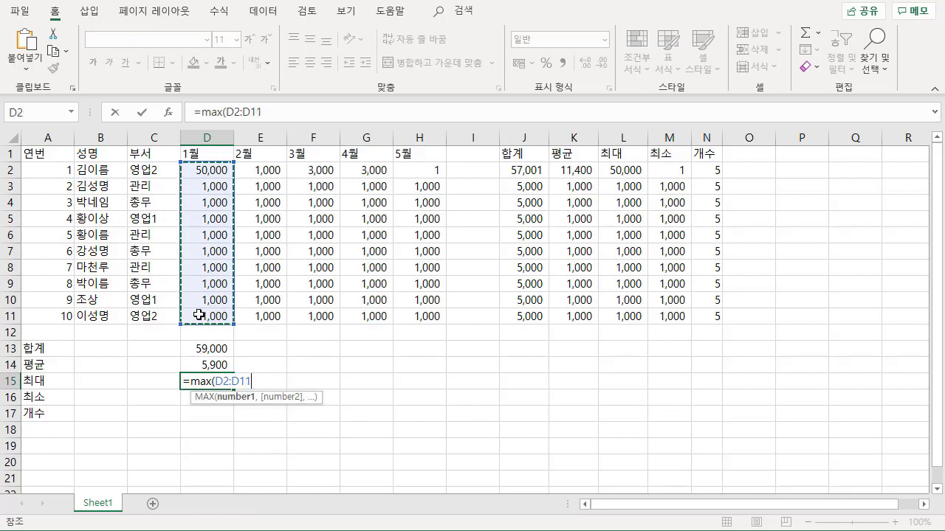
{"action": "type", "text": ")"}
{"action": "key", "text": "Return"}
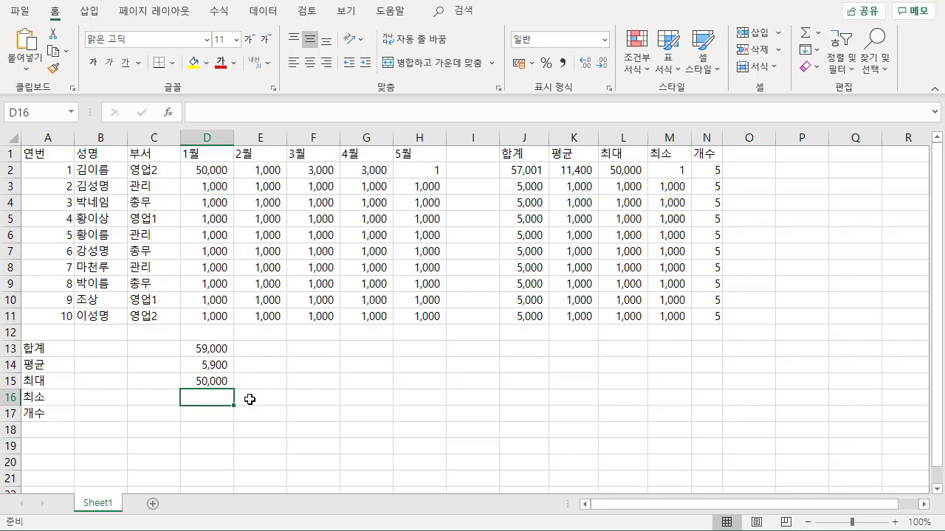
Calculate the 1월 minimum in the 최소 cell D16 with =MIN(D2:D11)
{"action": "type", "text": "=min("}
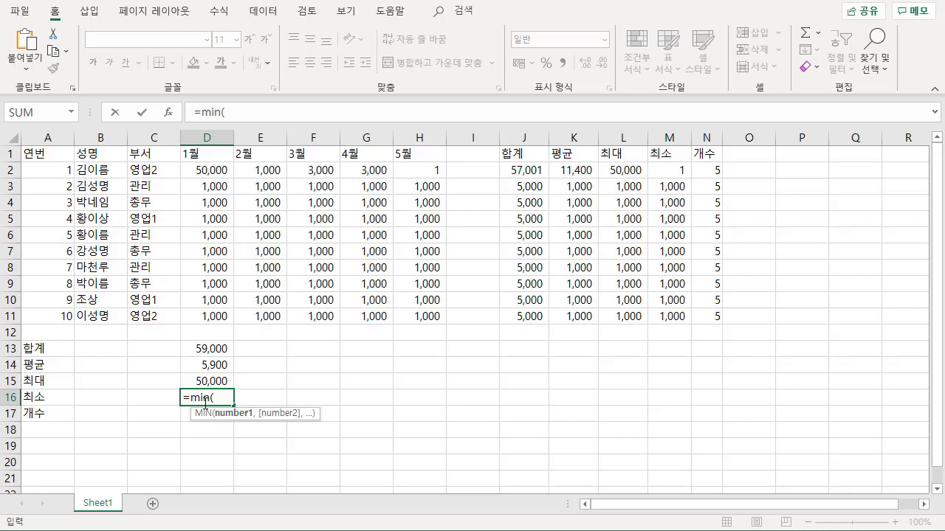
{"action": "left_click_drag", "start_coordinate": [218, 174], "coordinate": [222, 312]}
{"action": "type", "text": ")"}
{"action": "key", "text": "Return"}
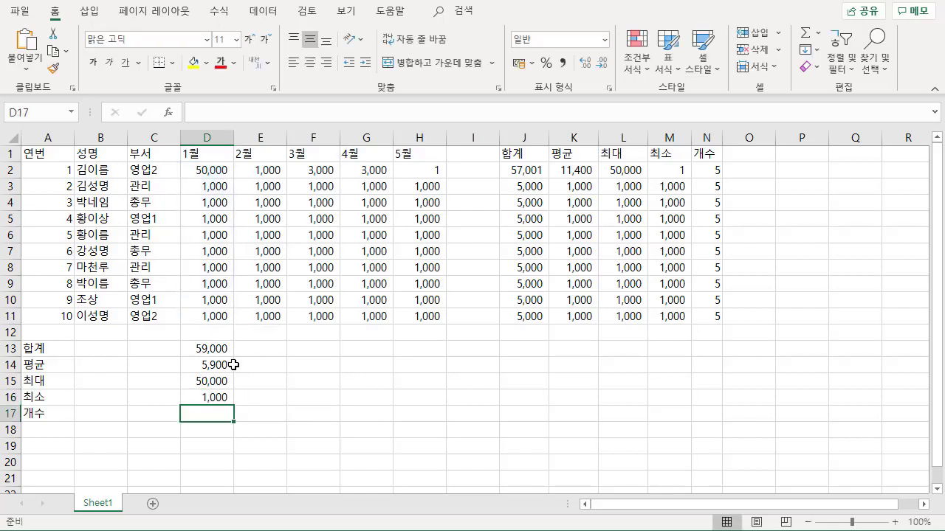
{"action": "type", "text": "="}
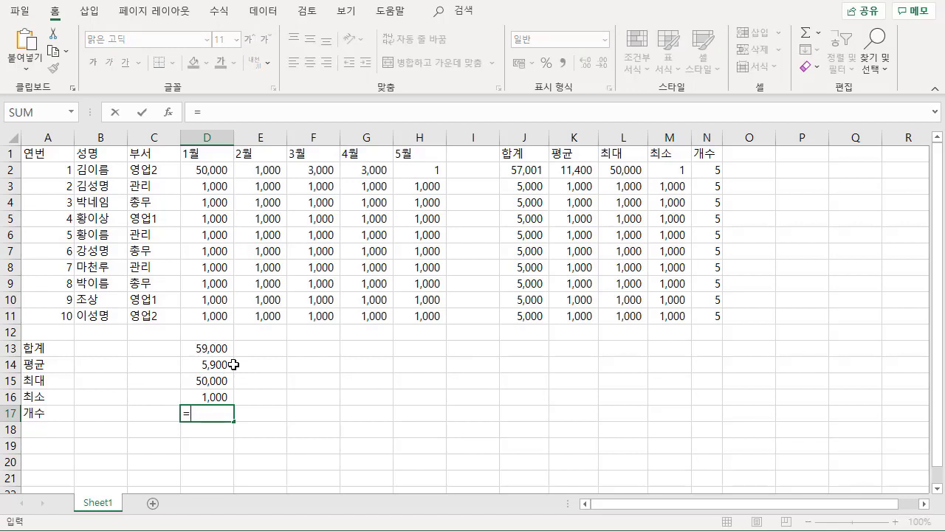
{"action": "key", "text": "ctrl+2"}
{"action": "mouse_move", "coordinate": [185, 119]}
{"action": "left_mouse_down"}
{"action": "mouse_move", "coordinate": [170, 124]}
{"action": "mouse_move", "coordinate": [166, 94]}
{"action": "mouse_move", "coordinate": [186, 135]}
{"action": "left_mouse_up"}
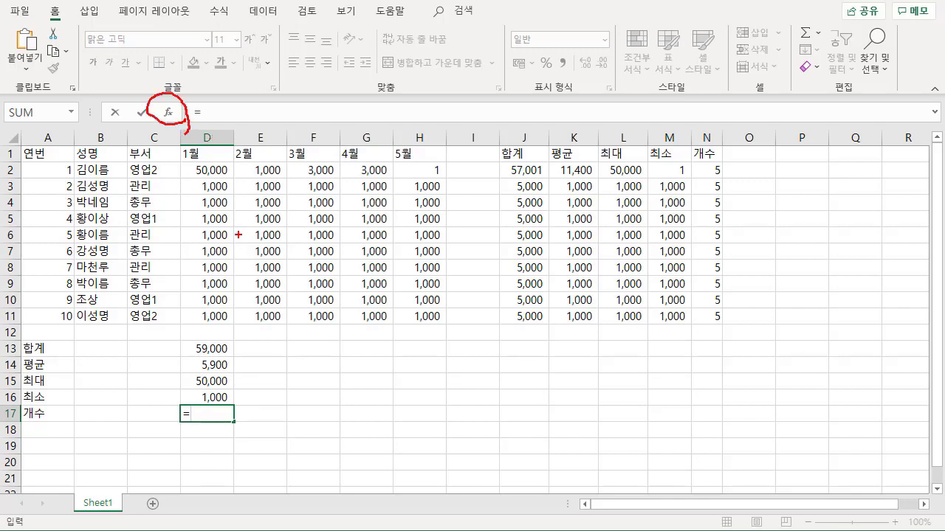
{"action": "key", "text": "Escape"}
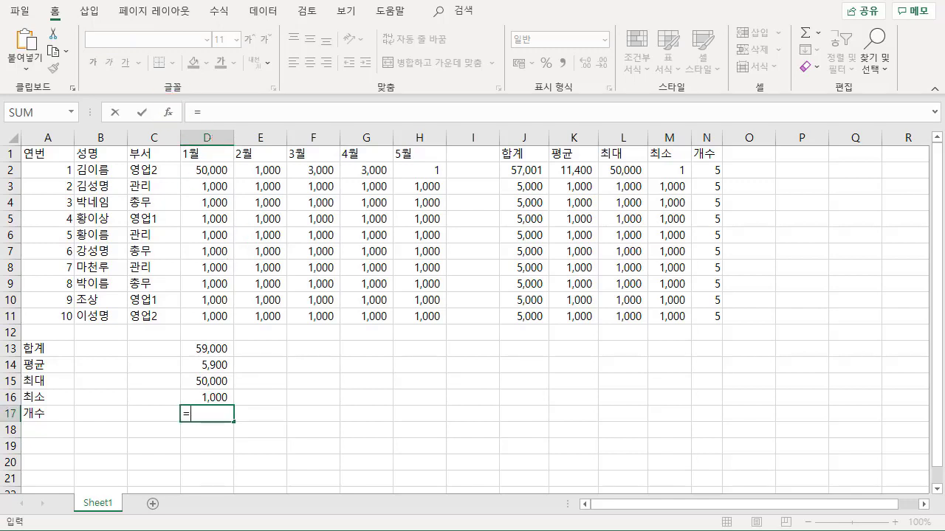
{"action": "key", "text": "Escape"}
{"action": "left_click", "coordinate": [169, 113]}
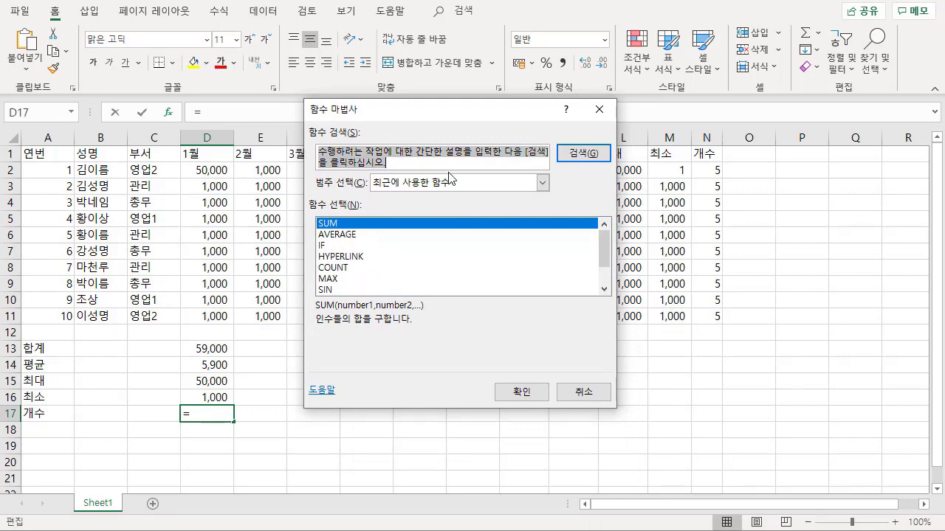
{"action": "left_click", "coordinate": [598, 109]}
Start a SUM formula in D17 and bring up its function arguments
{"action": "type", "text": "="}
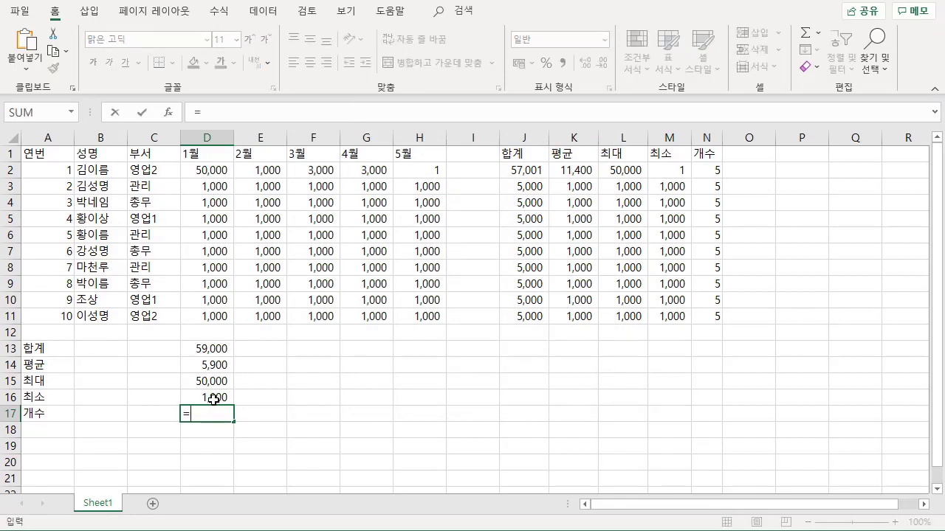
{"action": "type", "text": "su"}
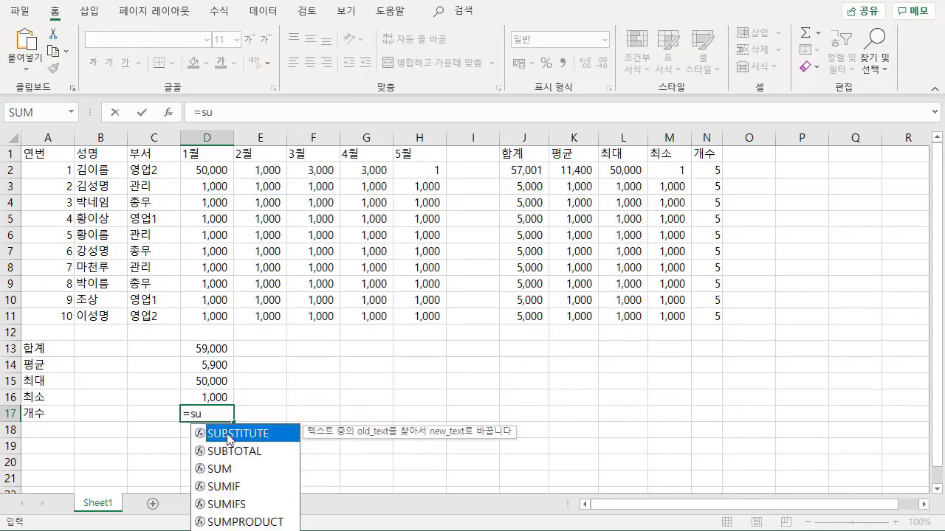
{"action": "left_click", "coordinate": [219, 468]}
{"action": "double_click", "coordinate": [219, 468]}
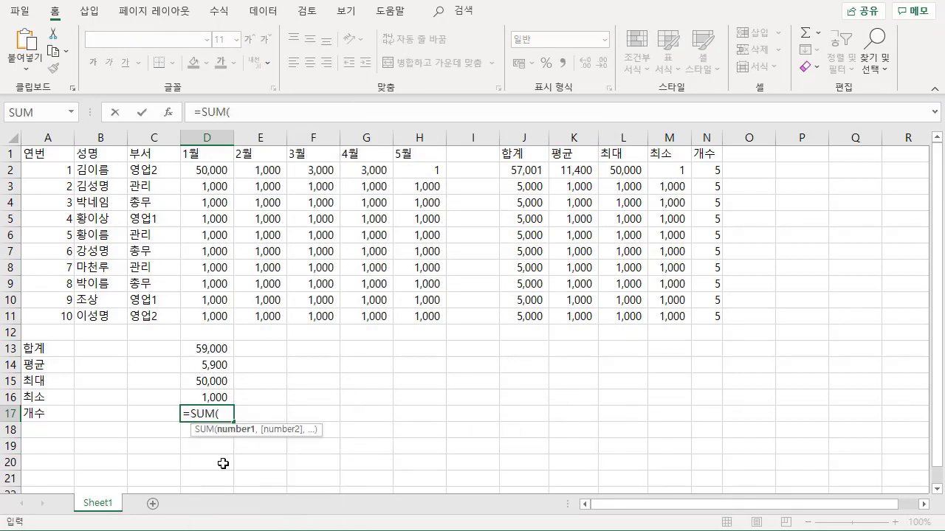
{"action": "left_click", "coordinate": [174, 118]}
{"action": "left_click_drag", "start_coordinate": [382, 126], "coordinate": [443, 137]}
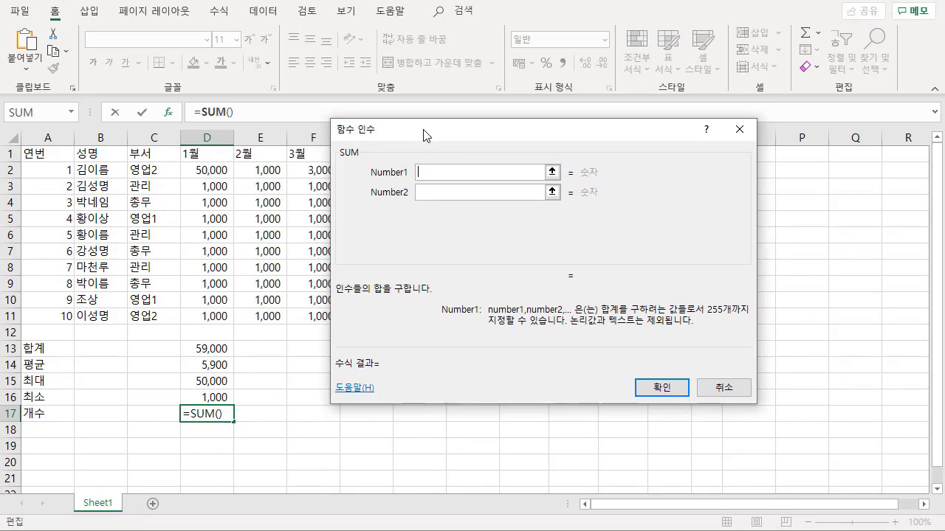
Examine the SUM function's name, Number arguments, description and argument limit in the function arguments dialog
{"action": "key", "text": "ctrl+2"}
{"action": "mouse_move", "coordinate": [358, 165]}
{"action": "left_mouse_down"}
{"action": "mouse_move", "coordinate": [334, 138]}
{"action": "mouse_move", "coordinate": [360, 164]}
{"action": "left_mouse_up"}
{"action": "mouse_move", "coordinate": [419, 198]}
{"action": "left_mouse_down"}
{"action": "mouse_move", "coordinate": [374, 198]}
{"action": "mouse_move", "coordinate": [433, 164]}
{"action": "mouse_move", "coordinate": [420, 198]}
{"action": "left_mouse_up"}
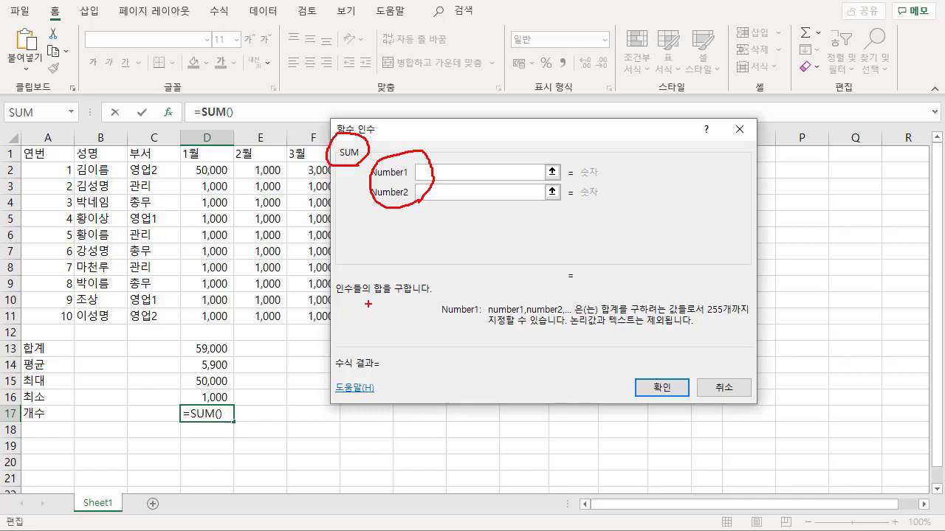
{"action": "mouse_move", "coordinate": [341, 299]}
{"action": "left_mouse_down"}
{"action": "mouse_move", "coordinate": [393, 295]}
{"action": "mouse_move", "coordinate": [381, 278]}
{"action": "mouse_move", "coordinate": [376, 304]}
{"action": "left_mouse_up"}
{"action": "key", "text": "Escape"}
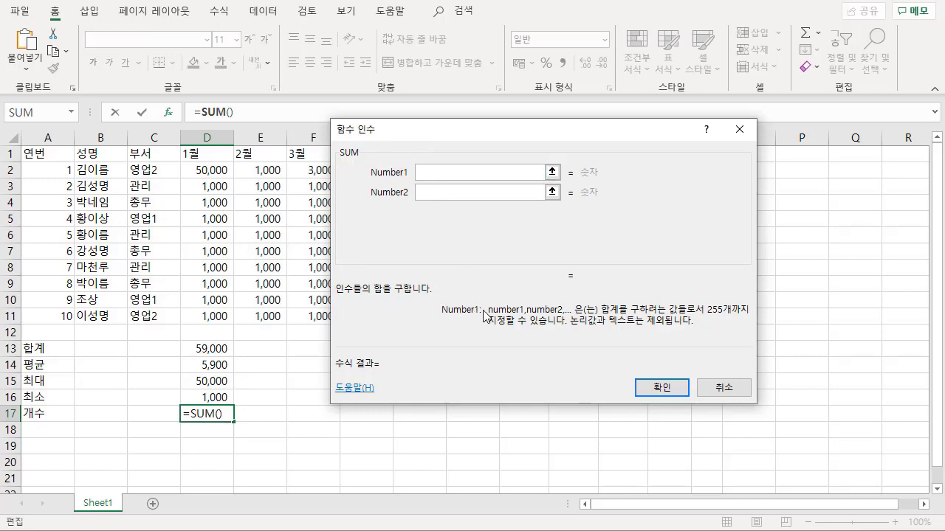
{"action": "left_click", "coordinate": [424, 194]}
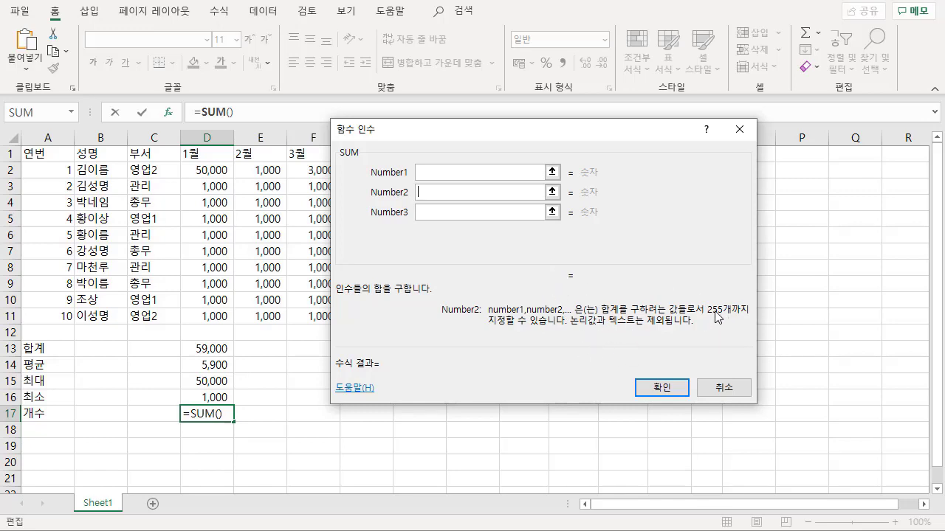
{"action": "key", "text": "ctrl+2"}
{"action": "left_click_drag", "start_coordinate": [709, 296], "coordinate": [731, 318]}
{"action": "key", "text": "Escape"}
Try D2:D11 as the Number1 argument of SUM in D17 and cancel the formula
{"action": "left_click", "coordinate": [427, 179]}
{"action": "left_click_drag", "start_coordinate": [217, 173], "coordinate": [220, 316]}
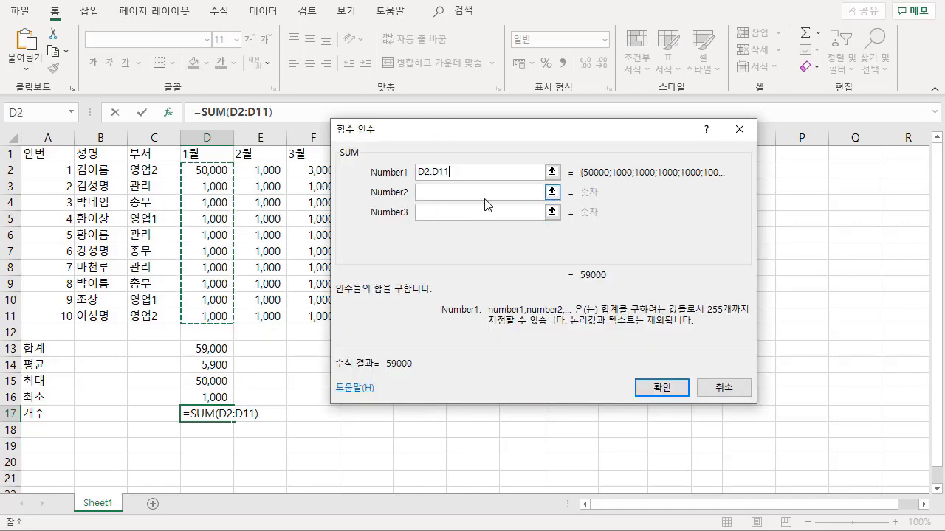
{"action": "key", "text": "Escape"}
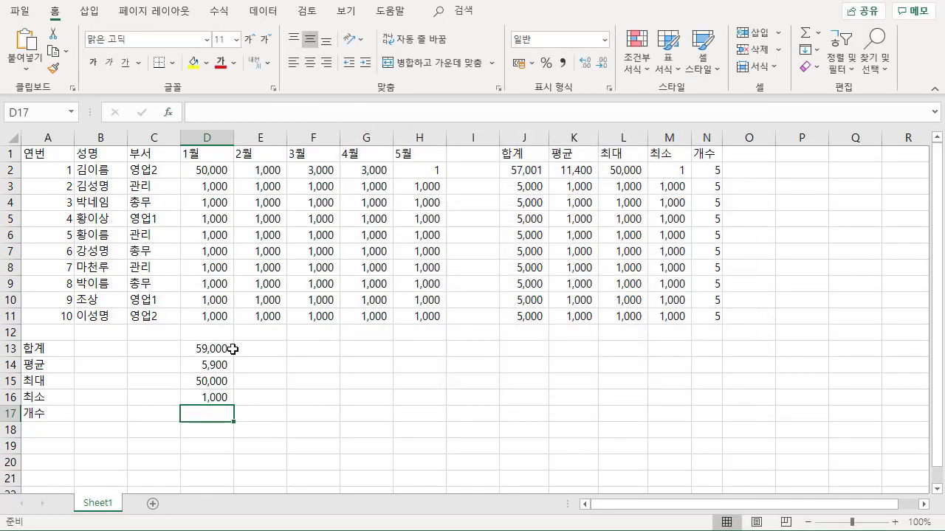
Calculate the 1월 count in the 개수 cell D17 with =COUNT(D2:D11), setting Value1 in the function arguments
{"action": "type", "text": "=count"}
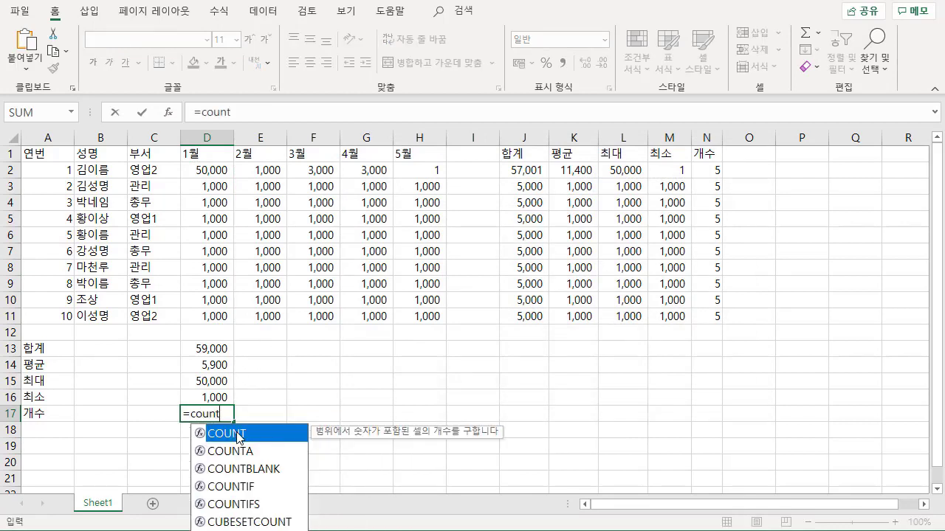
{"action": "double_click", "coordinate": [238, 434]}
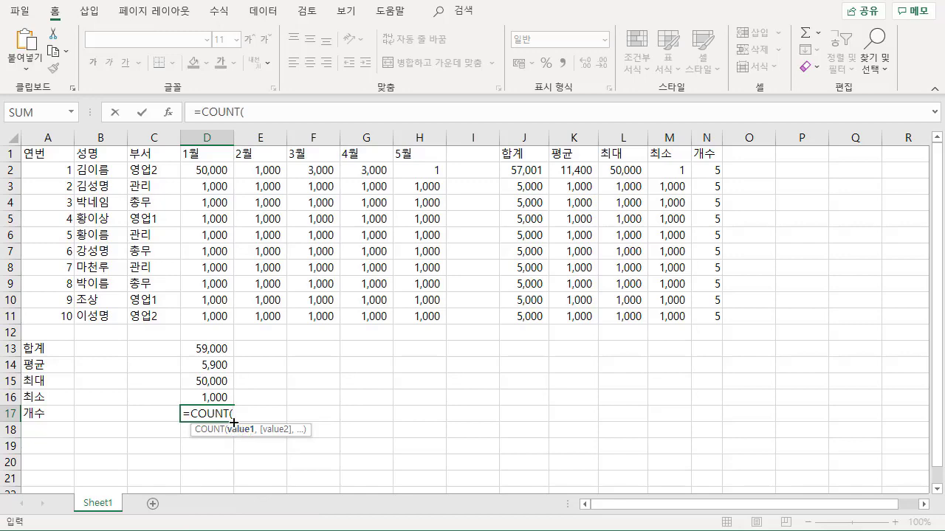
{"action": "left_click", "coordinate": [169, 114]}
{"action": "left_click_drag", "start_coordinate": [397, 137], "coordinate": [406, 119]}
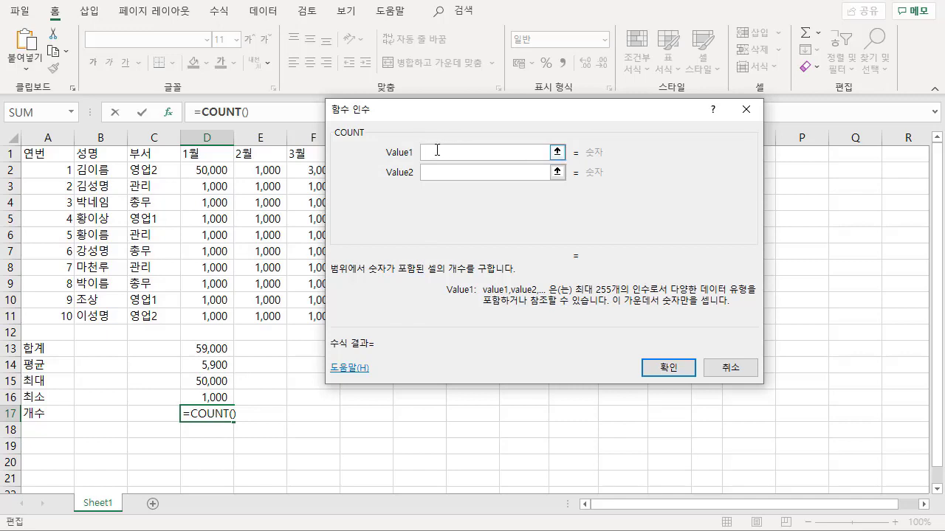
{"action": "left_click_drag", "start_coordinate": [212, 171], "coordinate": [209, 317]}
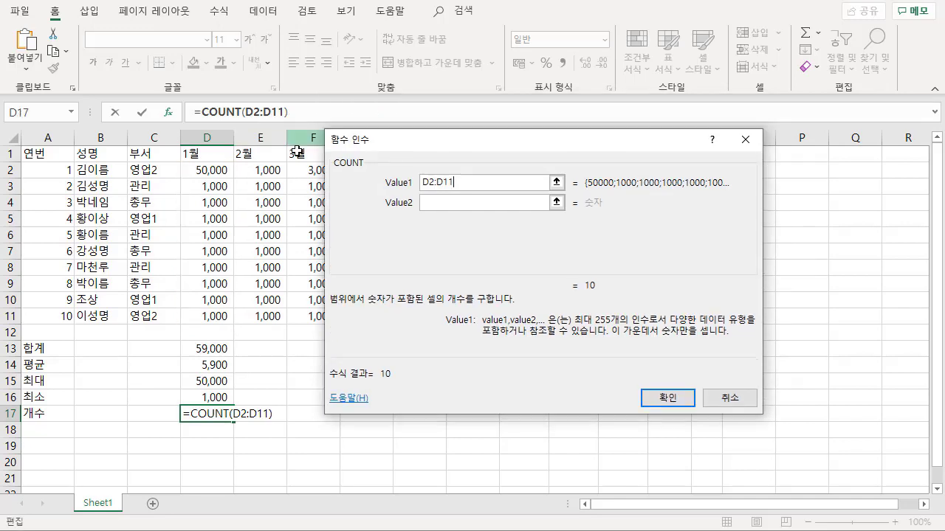
{"action": "left_click", "coordinate": [478, 210]}
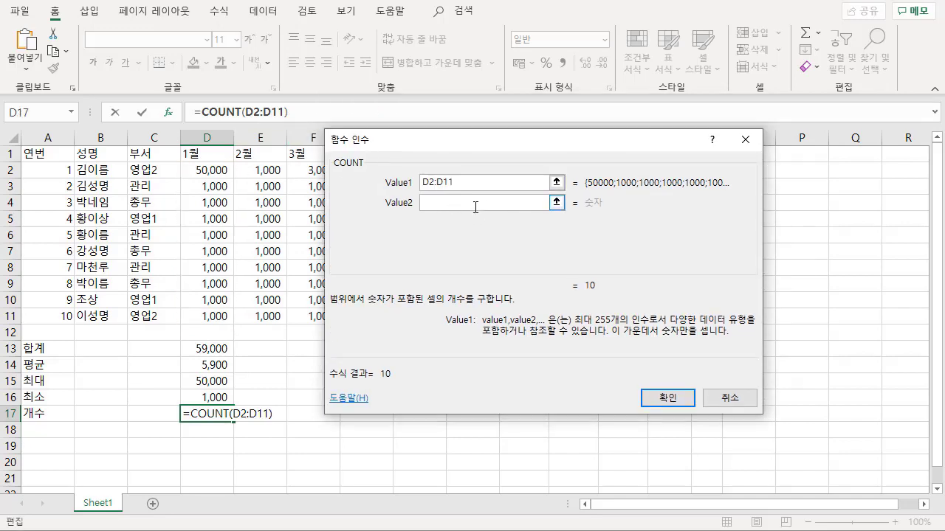
{"action": "left_click", "coordinate": [465, 183]}
{"action": "left_click", "coordinate": [666, 398]}
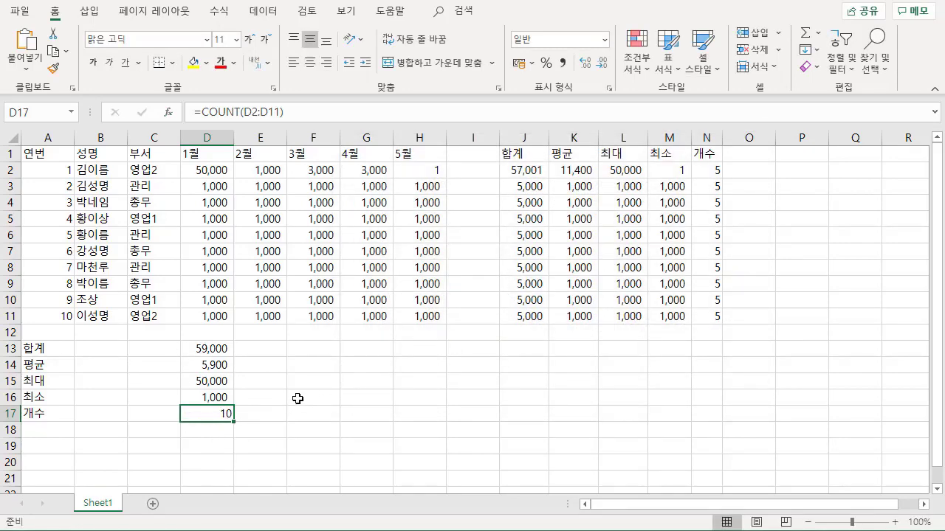
Fill the summary formulas in D13:D17 across to column H (2월 to 5월) without formatting
{"action": "left_click_drag", "start_coordinate": [216, 347], "coordinate": [432, 413]}
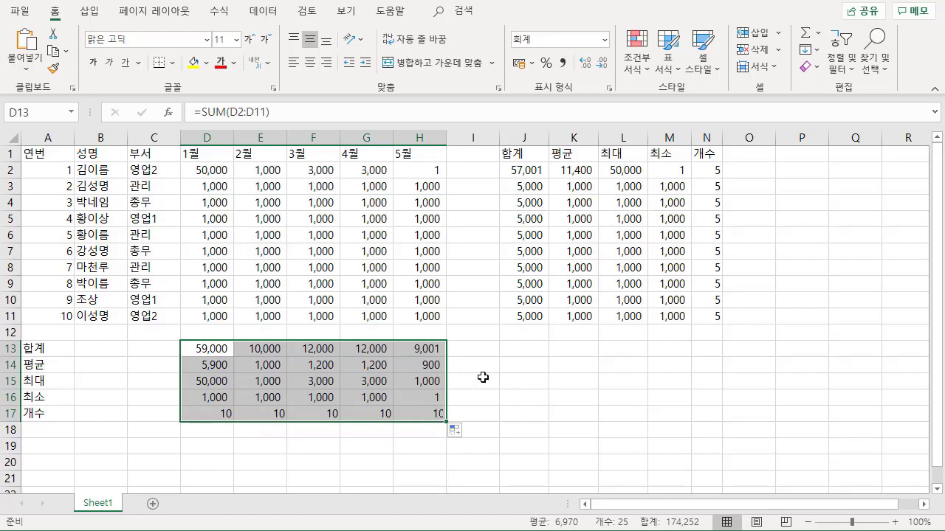
{"action": "left_click", "coordinate": [455, 431]}
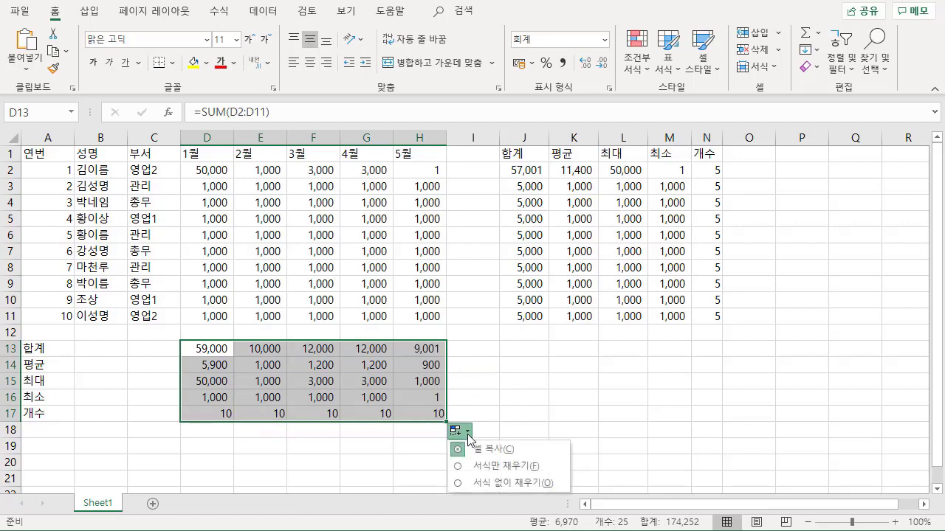
{"action": "left_click", "coordinate": [521, 484]}
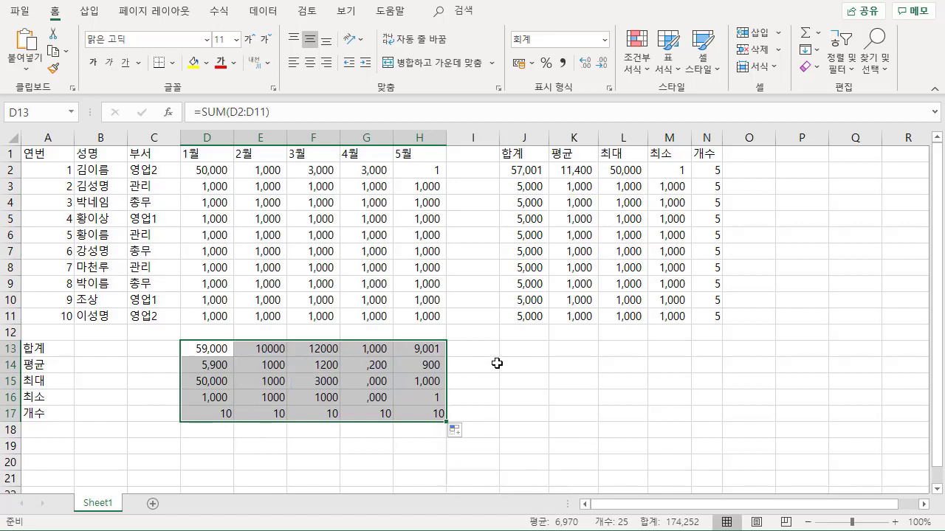
{"action": "left_click", "coordinate": [492, 369]}
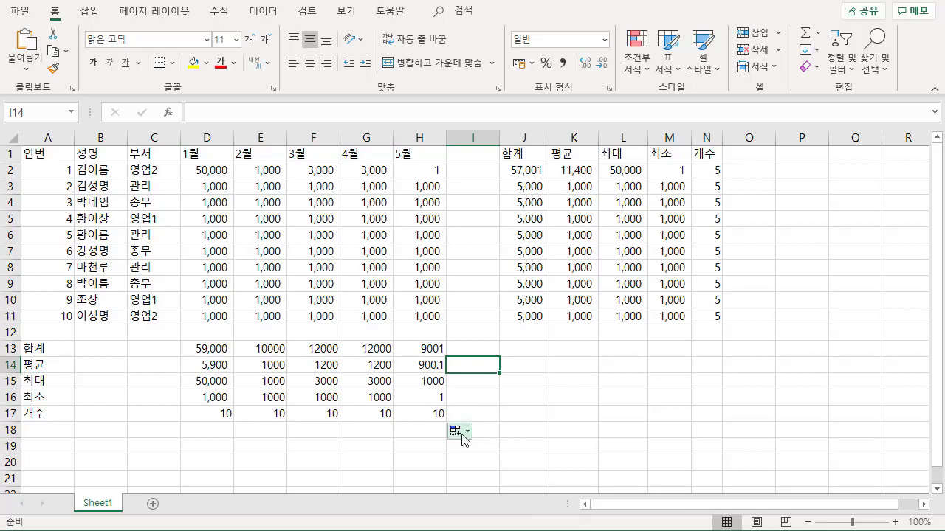
{"action": "left_click", "coordinate": [479, 380]}
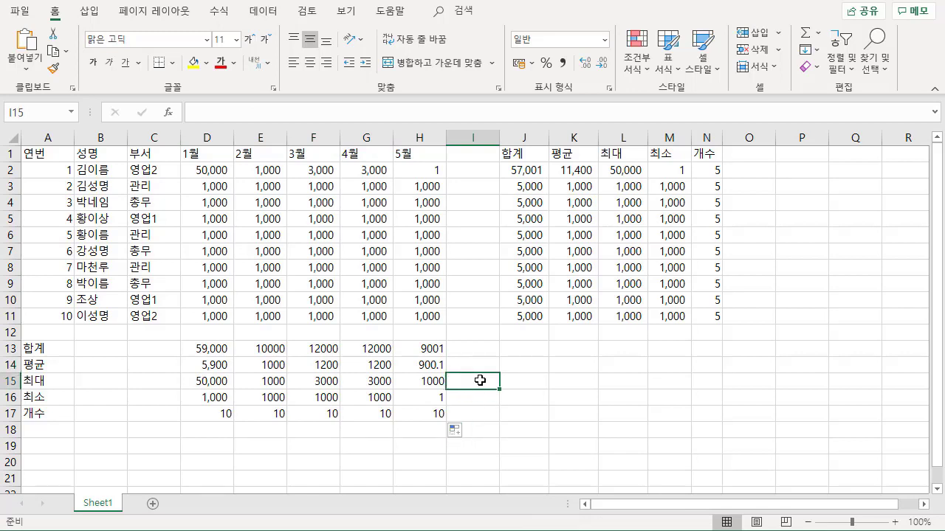
{"action": "left_click", "coordinate": [456, 431]}
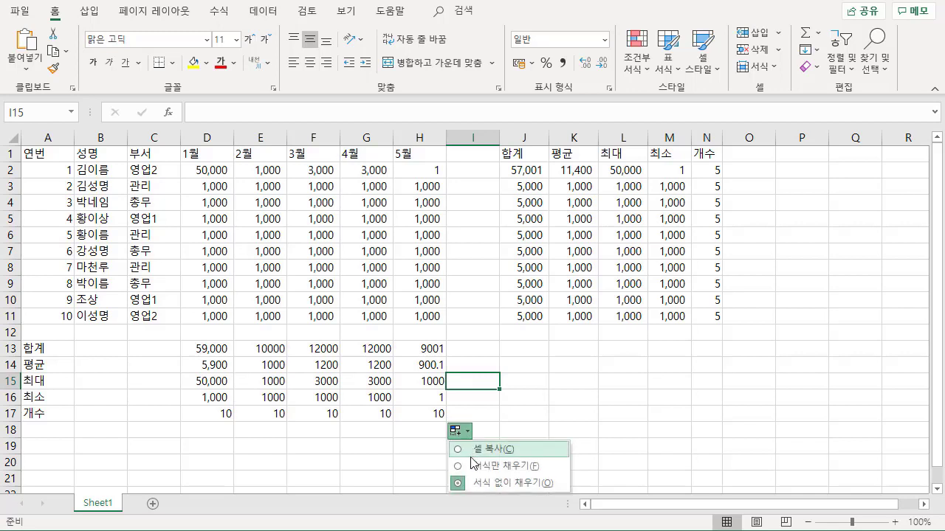
{"action": "left_click", "coordinate": [495, 376]}
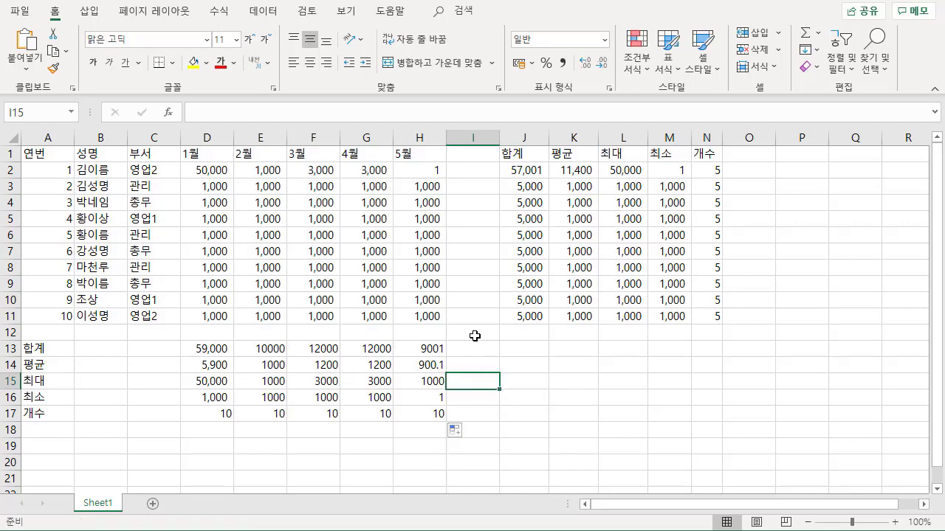
{"action": "left_click", "coordinate": [475, 336]}
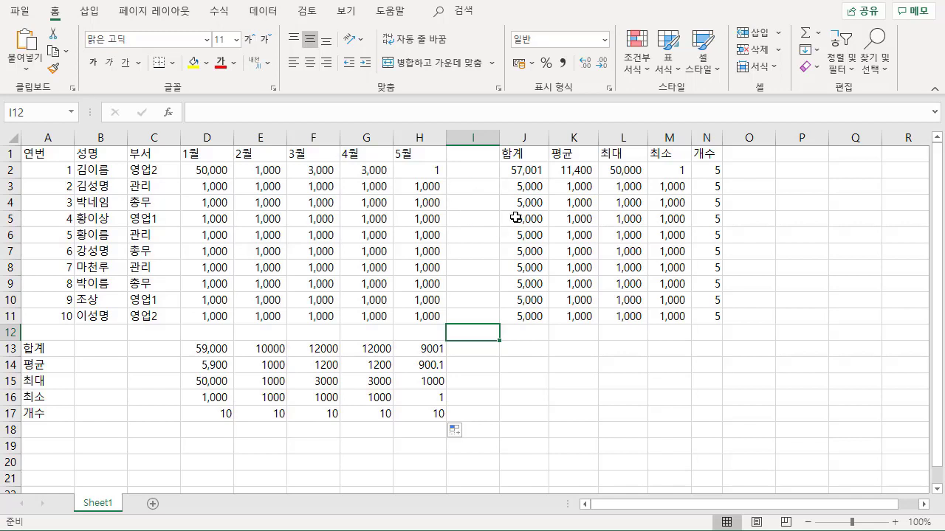
Review the 1월 summary formulas, the source table A1:H11, the row summaries J2:N11 and the summary labels in A13:A17
{"action": "left_click", "coordinate": [204, 347]}
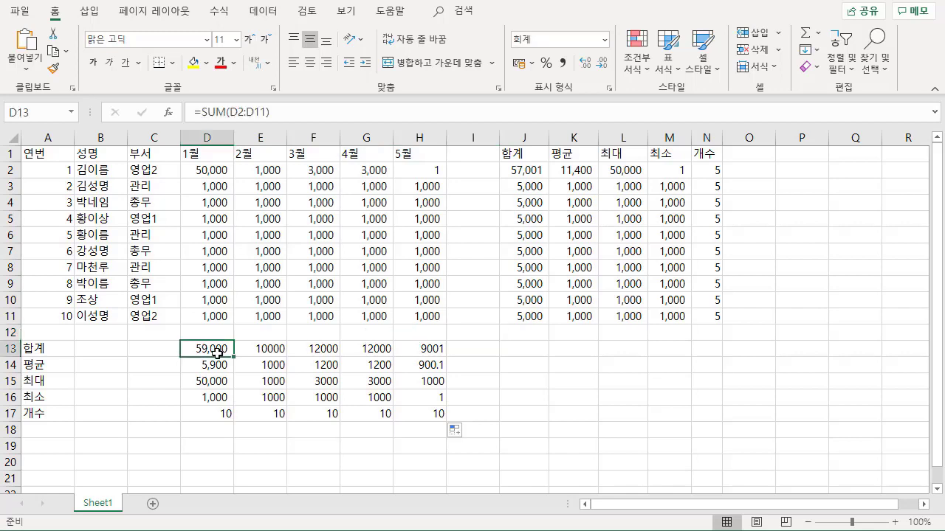
{"action": "left_click_drag", "start_coordinate": [211, 347], "coordinate": [209, 413]}
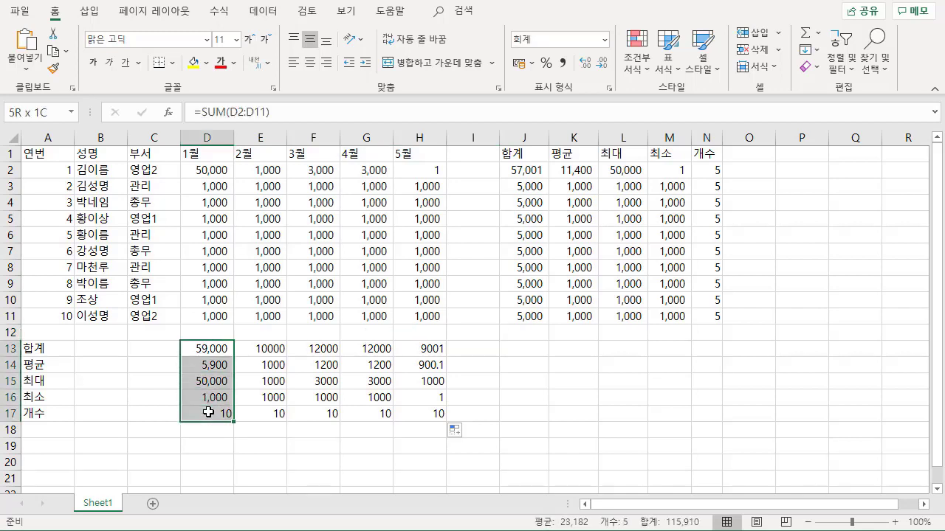
{"action": "left_click_drag", "start_coordinate": [60, 154], "coordinate": [433, 315]}
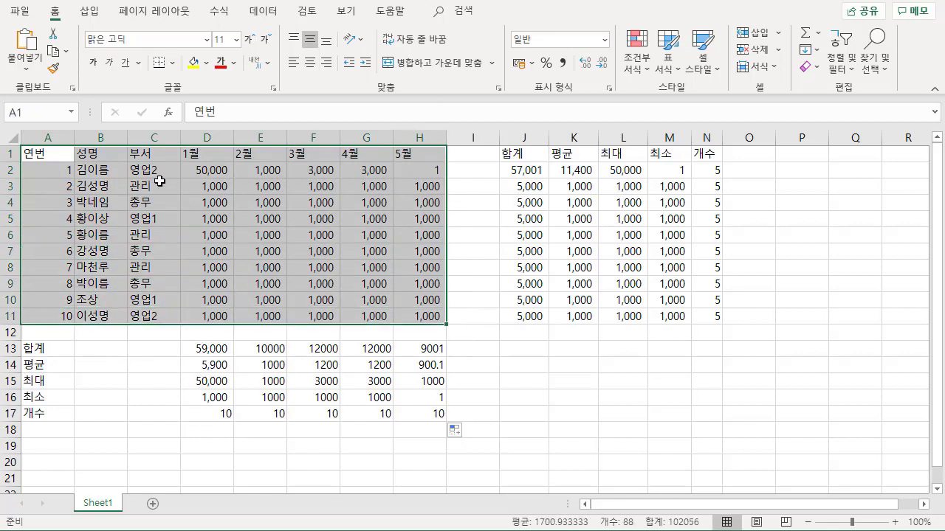
{"action": "left_click_drag", "start_coordinate": [524, 170], "coordinate": [708, 318]}
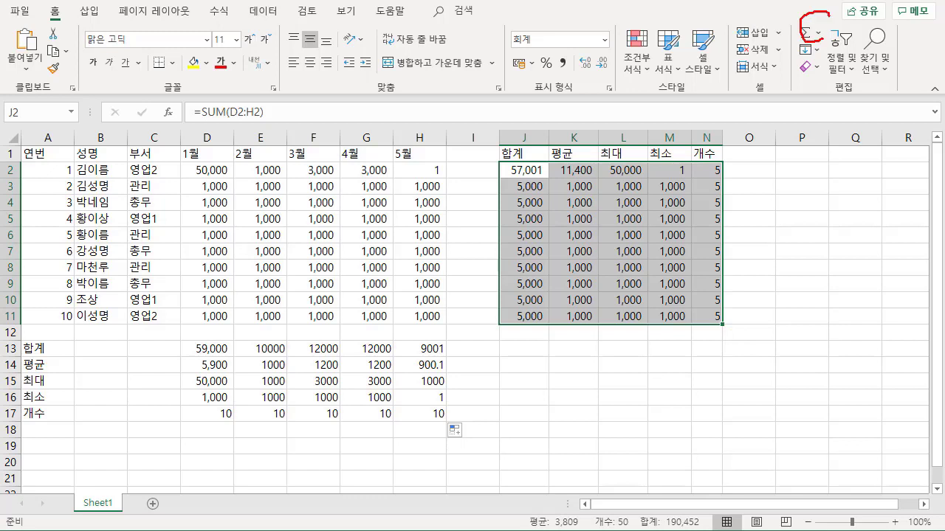
{"action": "left_click_drag", "start_coordinate": [182, 124], "coordinate": [151, 122]}
{"action": "key", "text": "Escape"}
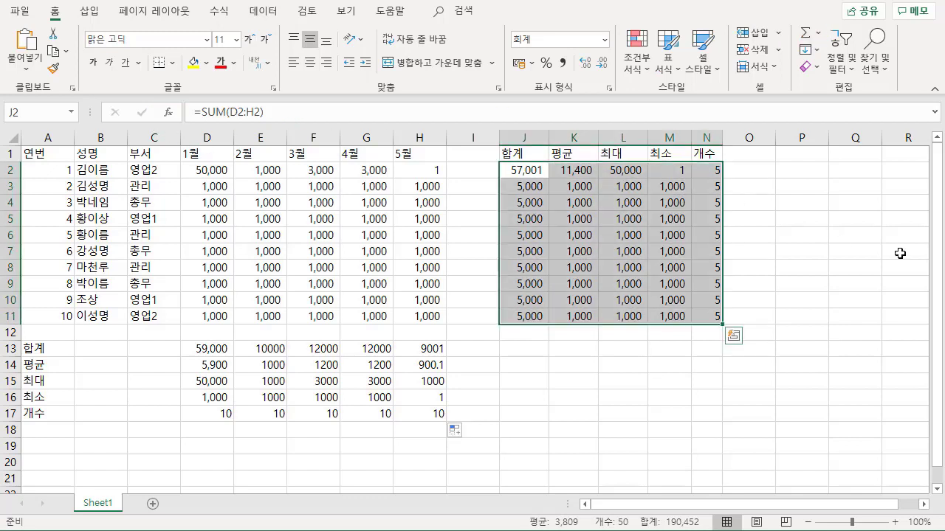
{"action": "left_click", "coordinate": [570, 281]}
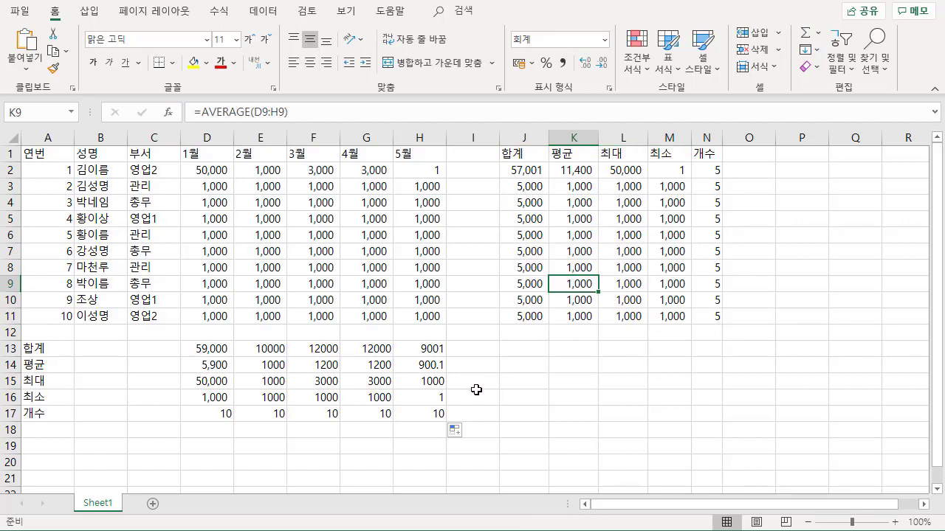
{"action": "left_click", "coordinate": [42, 349]}
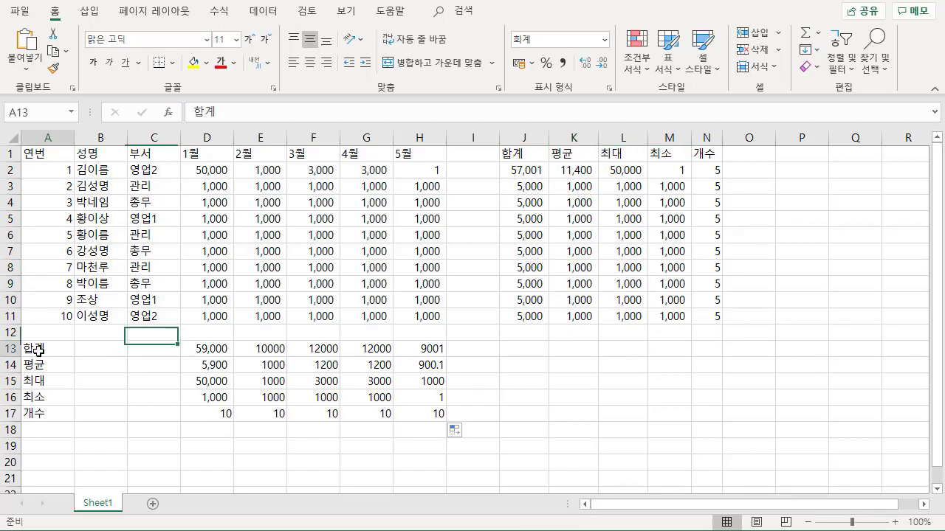
{"action": "left_click", "coordinate": [43, 364]}
{"action": "left_click", "coordinate": [51, 382]}
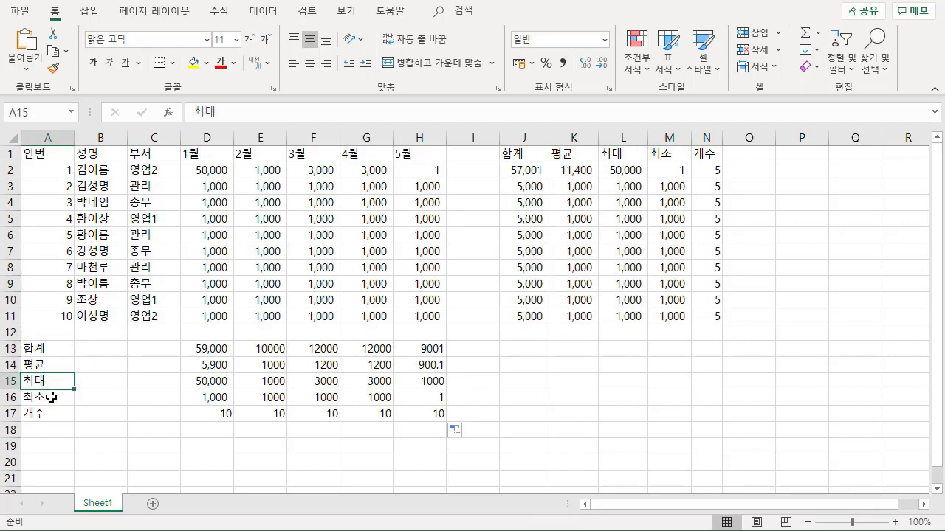
{"action": "left_click", "coordinate": [50, 397]}
{"action": "left_click", "coordinate": [54, 413]}
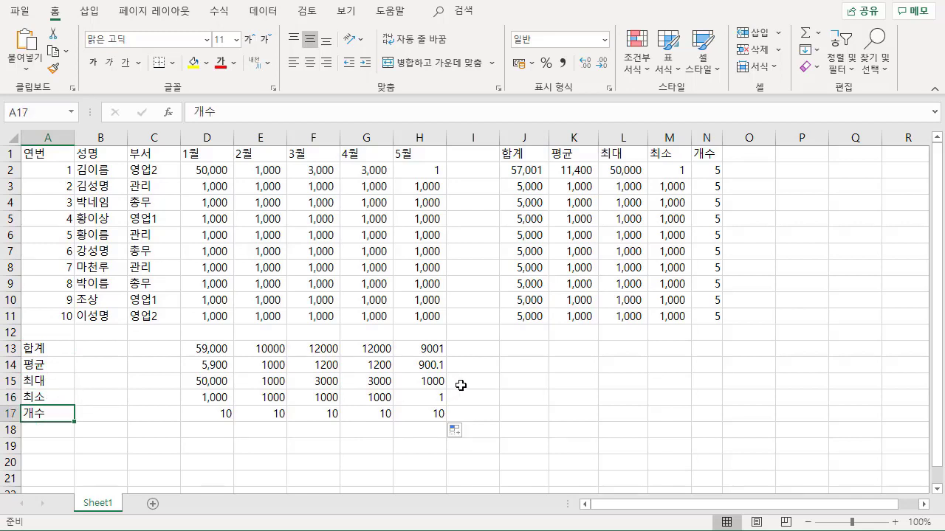
{"action": "left_click", "coordinate": [434, 382]}
{"action": "left_click", "coordinate": [515, 383]}
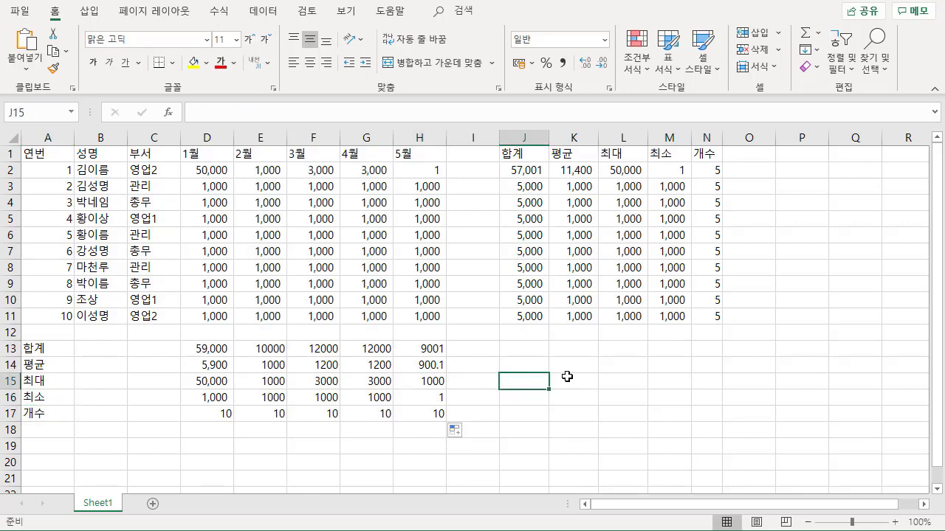